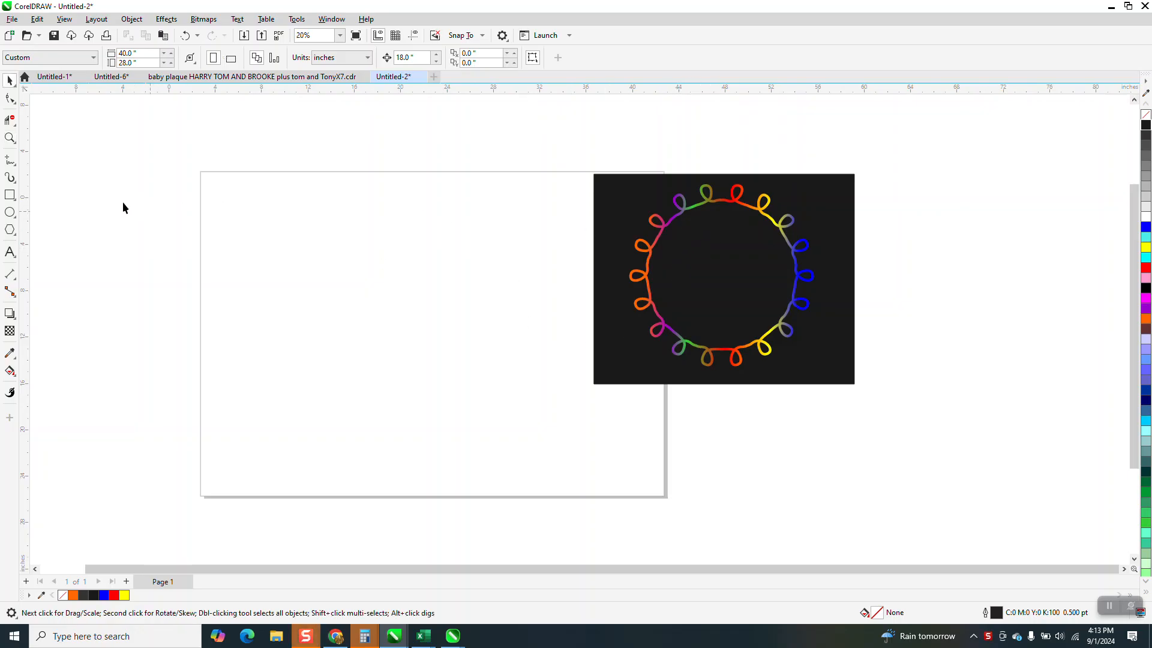
# - Create a new symmetry and move its vertical mirror line to the middle of the page, at about X 22.76 inches
pyautogui.click(132, 19)
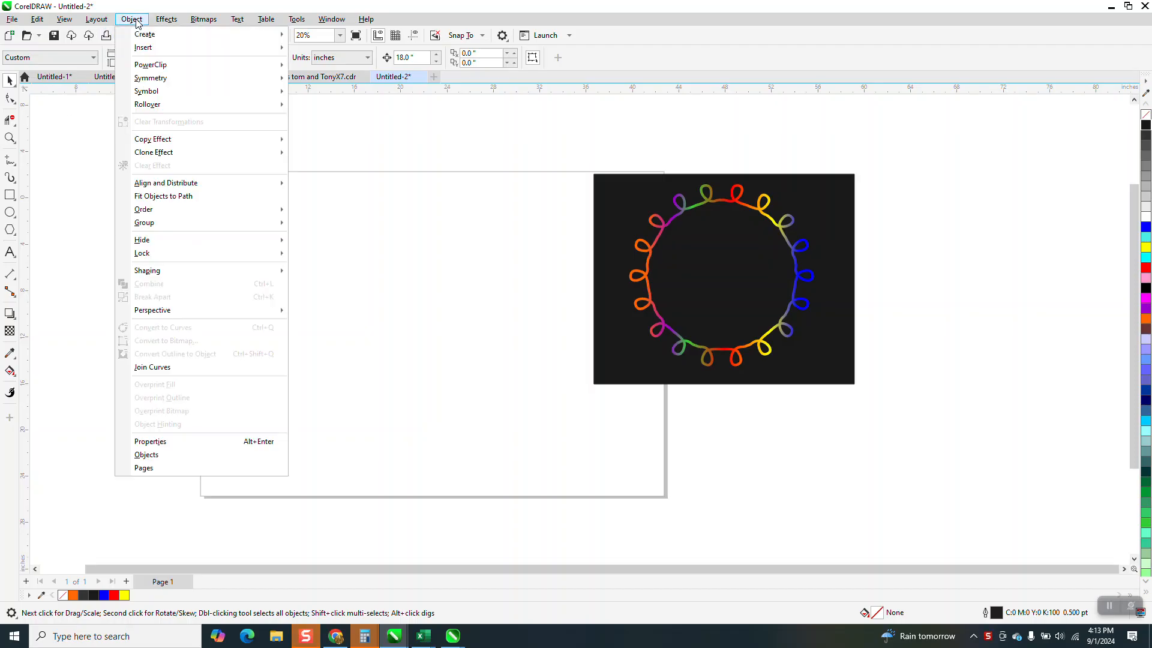
pyautogui.moveTo(164, 80)
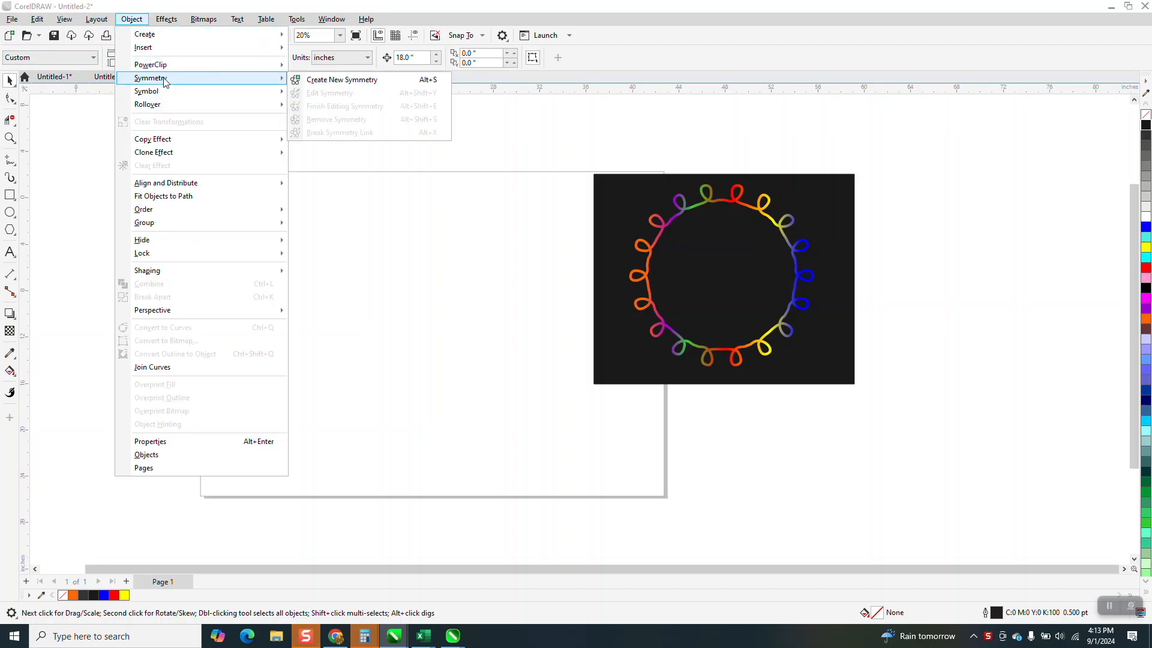
pyautogui.click(297, 80)
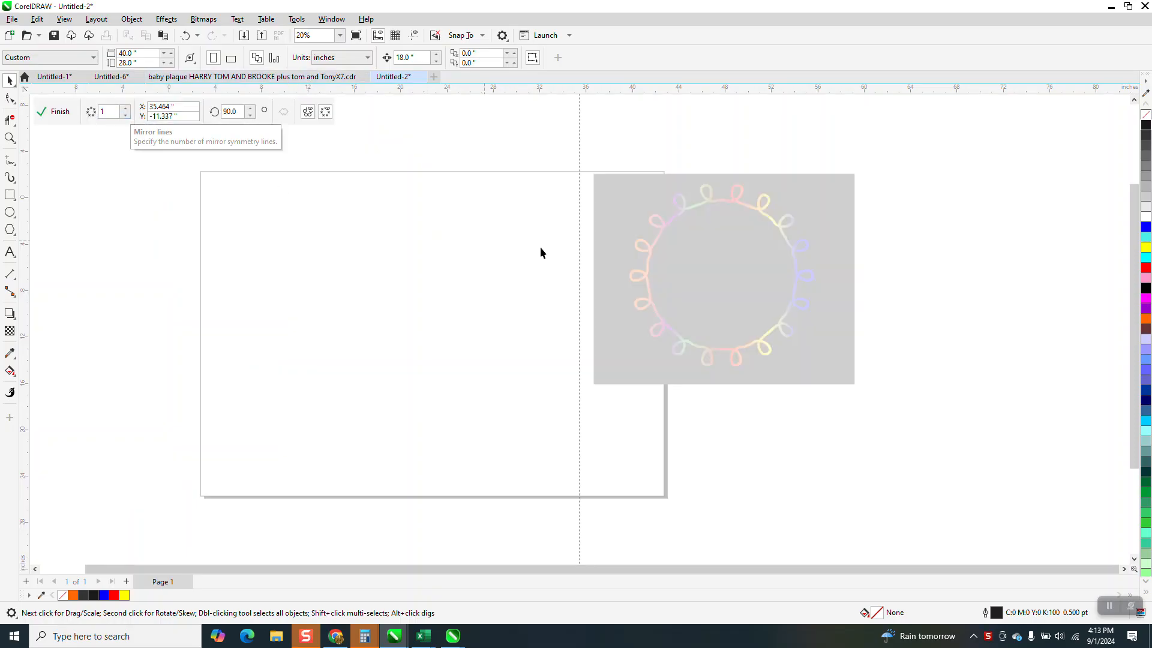
pyautogui.click(463, 276)
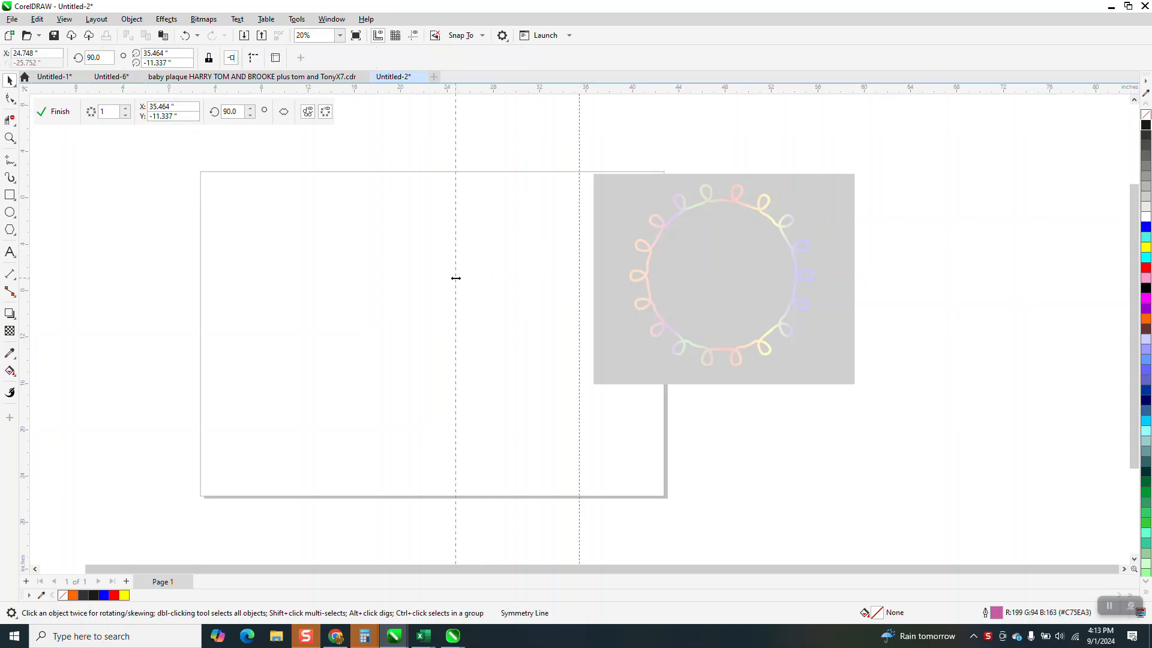
pyautogui.press('p')
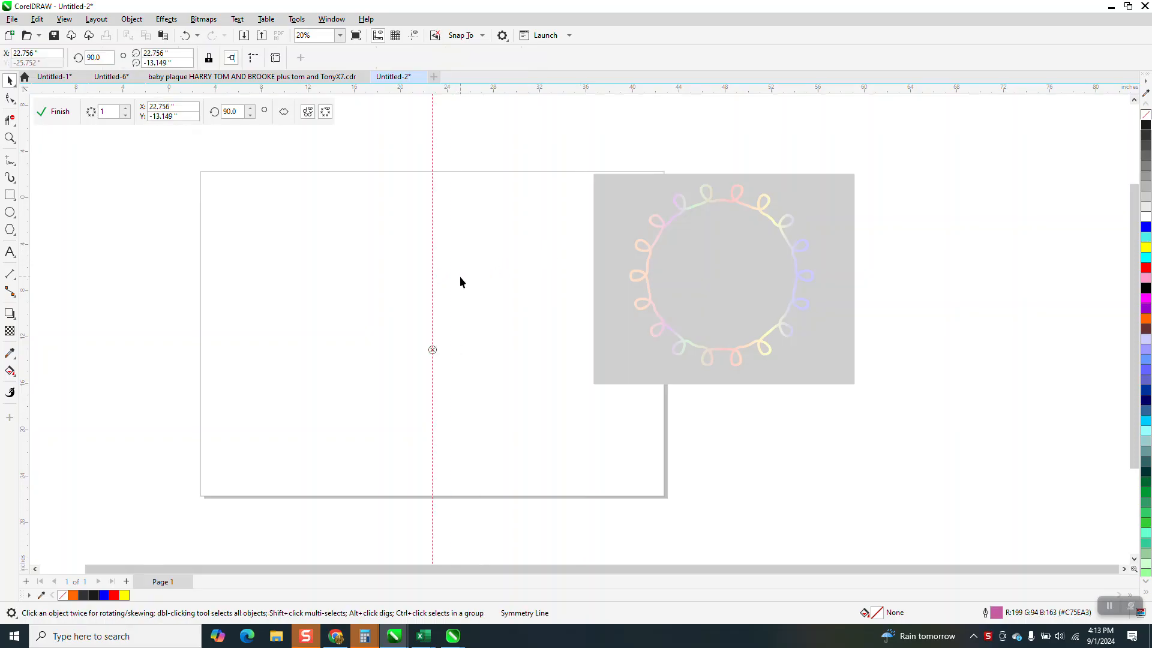
# - Set the number of mirror lines for the symmetry to 11
pyautogui.click(125, 108)
pyautogui.click(125, 108)
pyautogui.click(125, 108)
pyautogui.click(125, 108)
pyautogui.click(125, 108)
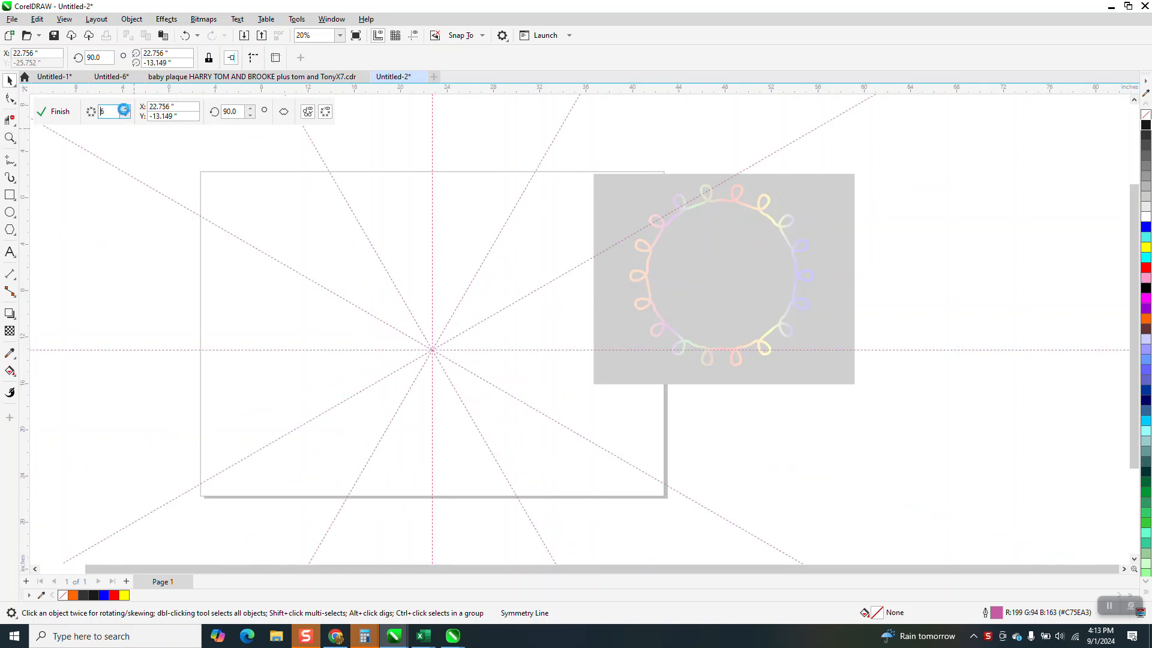
pyautogui.click(125, 109)
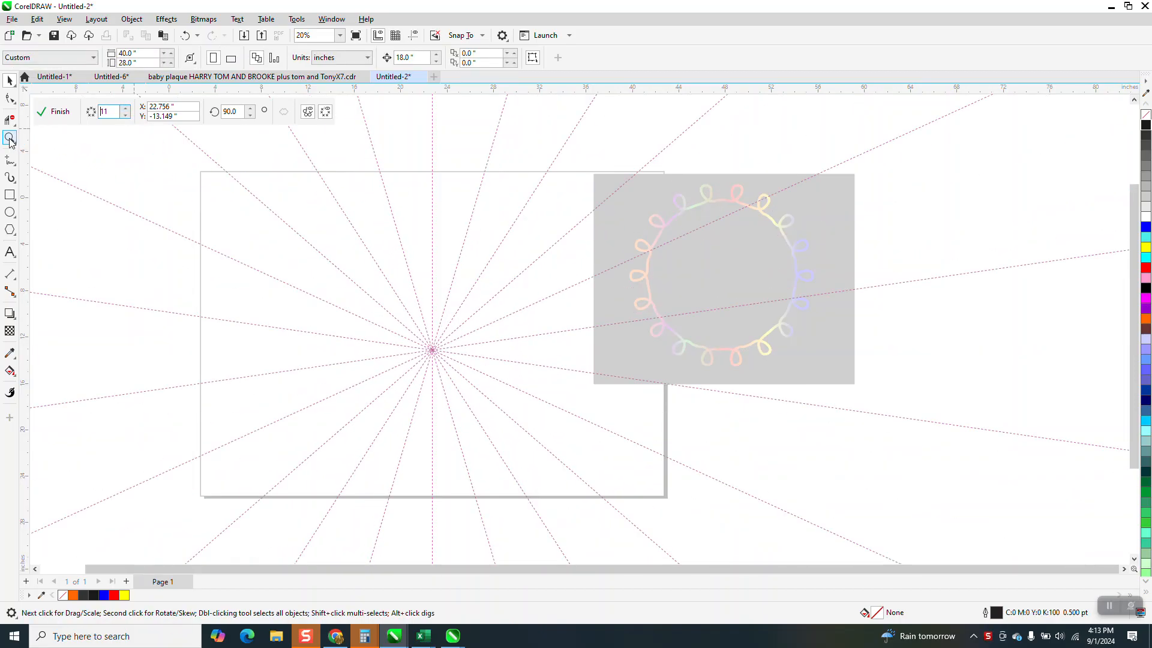
# - With Freehand smoothing at 100, draw a loop about 3.5 by 2.5 inches between two adjacent mirror lines, opening toward the symmetry centre
pyautogui.click(10, 138)
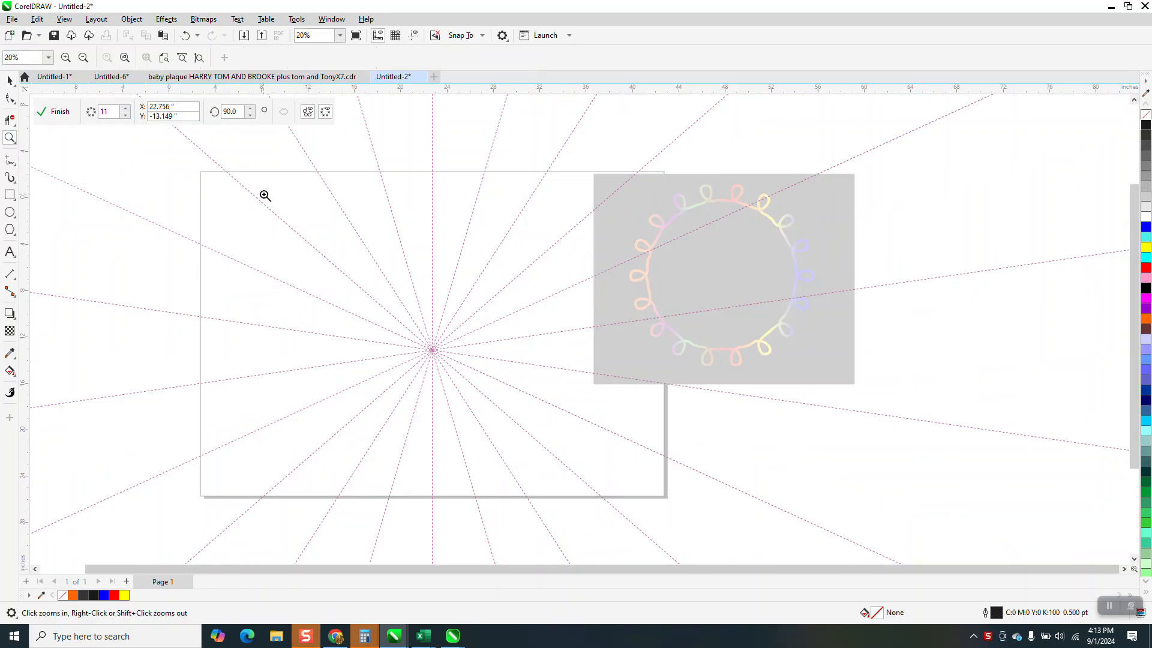
pyautogui.moveTo(264, 194); pyautogui.dragTo(494, 378)
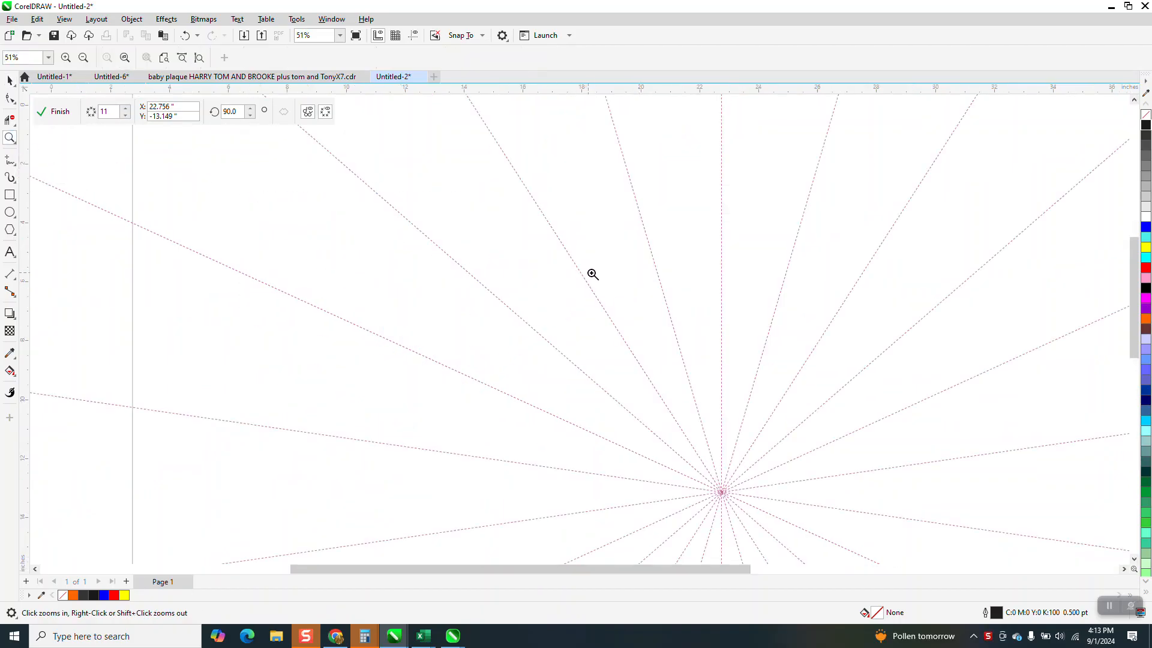
pyautogui.scroll(-1, 660, 214)
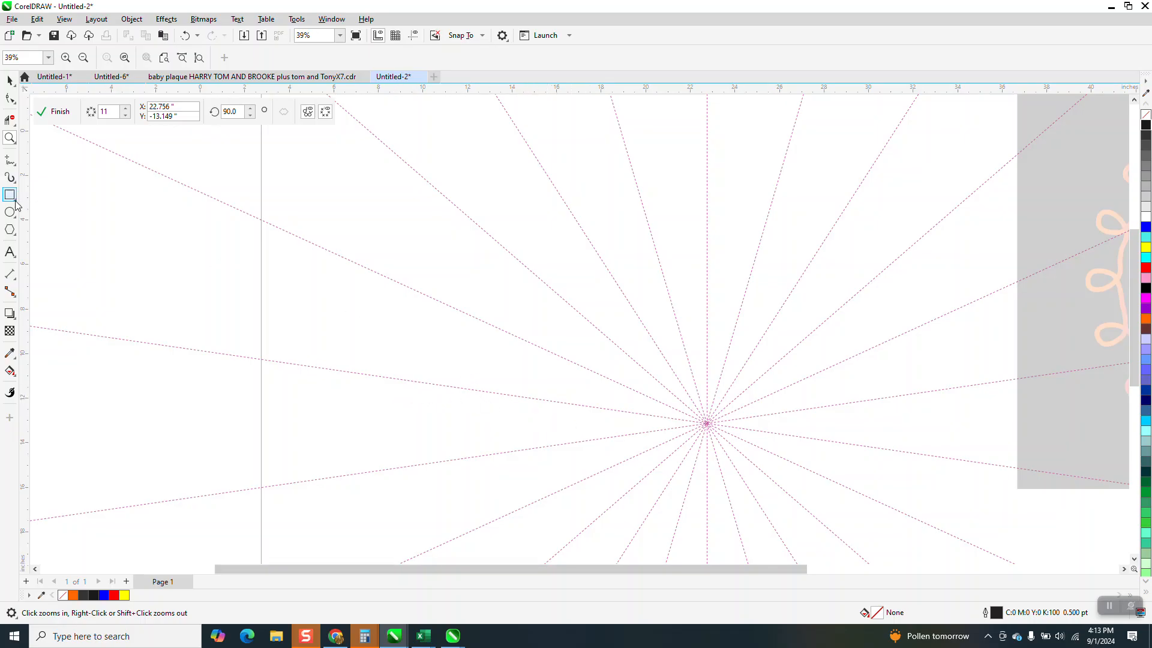
pyautogui.click(18, 168)
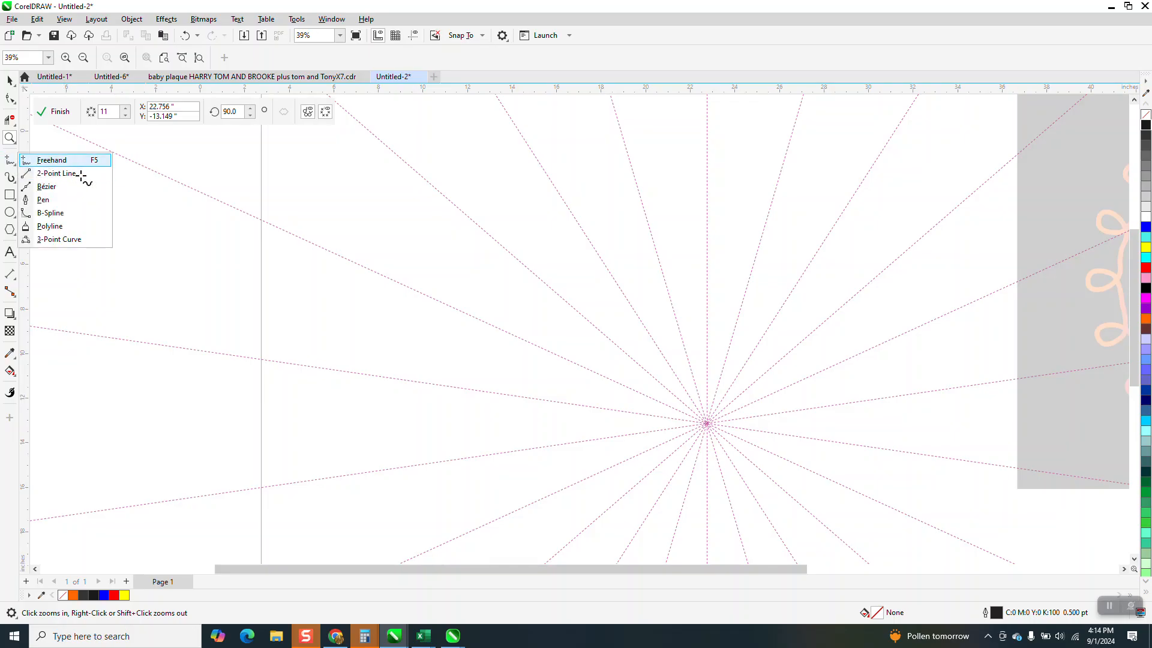
pyautogui.click(55, 160)
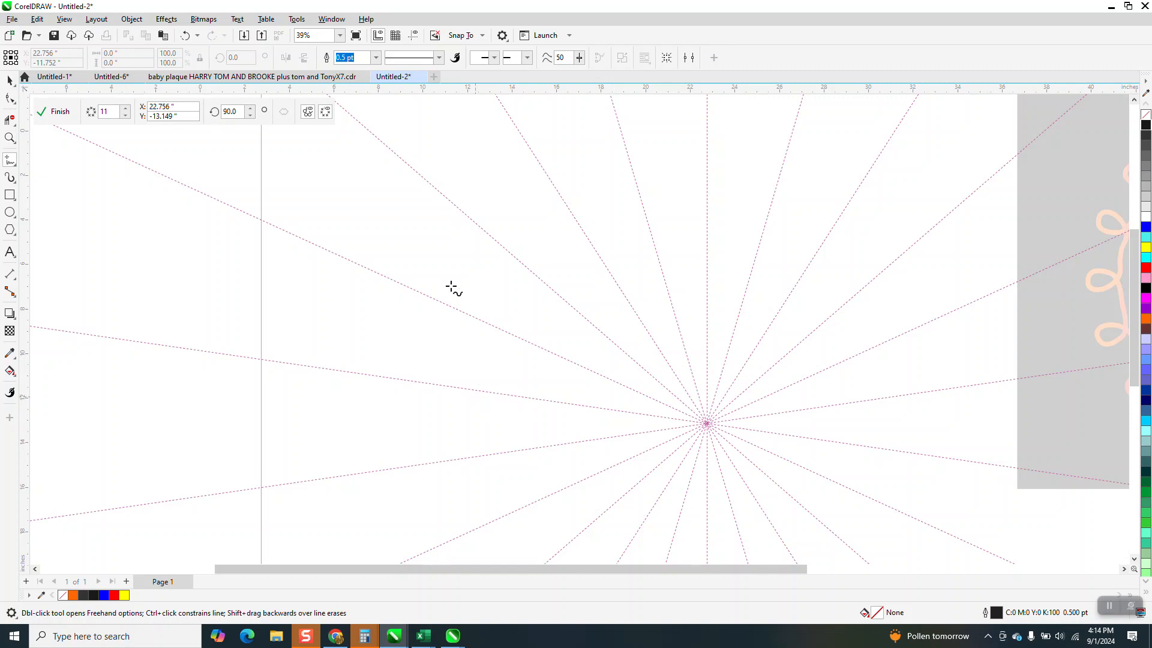
pyautogui.click(580, 59)
pyautogui.moveTo(591, 73); pyautogui.dragTo(603, 74)
pyautogui.click(580, 60)
pyautogui.moveTo(582, 72); pyautogui.dragTo(590, 72)
pyautogui.moveTo(510, 397)
pyautogui.mouseDown()
pyautogui.moveTo(481, 442)
pyautogui.moveTo(454, 448)
pyautogui.moveTo(443, 431)
pyautogui.moveTo(510, 435)
pyautogui.moveTo(517, 450)
pyautogui.mouseUp()
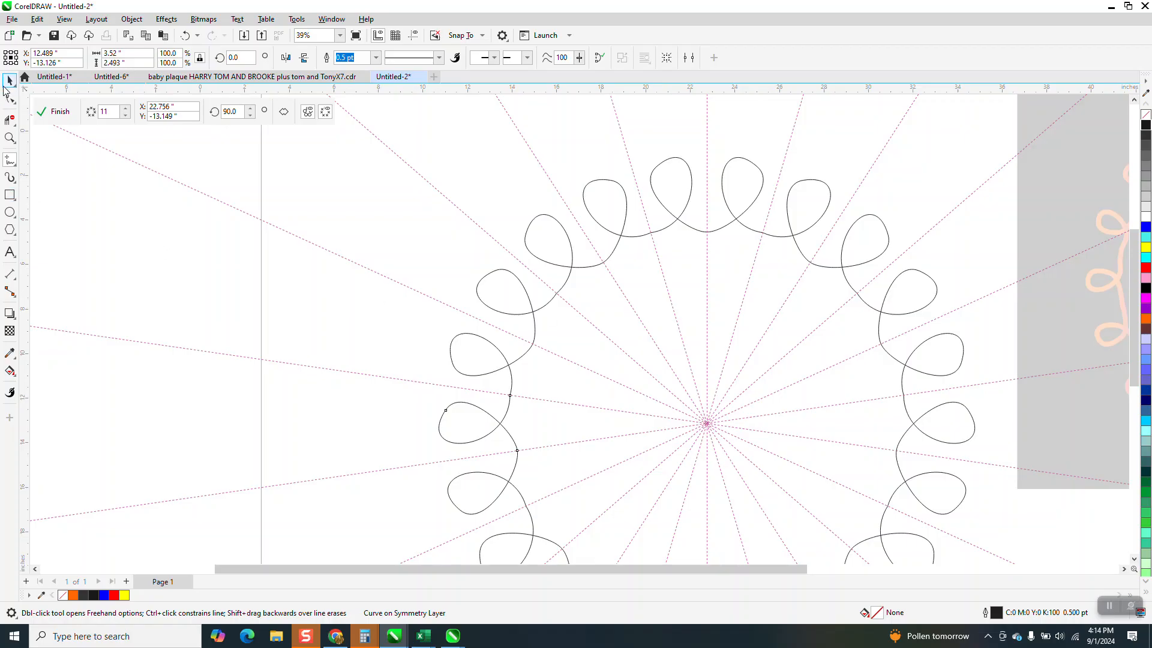
# - Finish editing the symmetry of the looped ring
pyautogui.press('space')
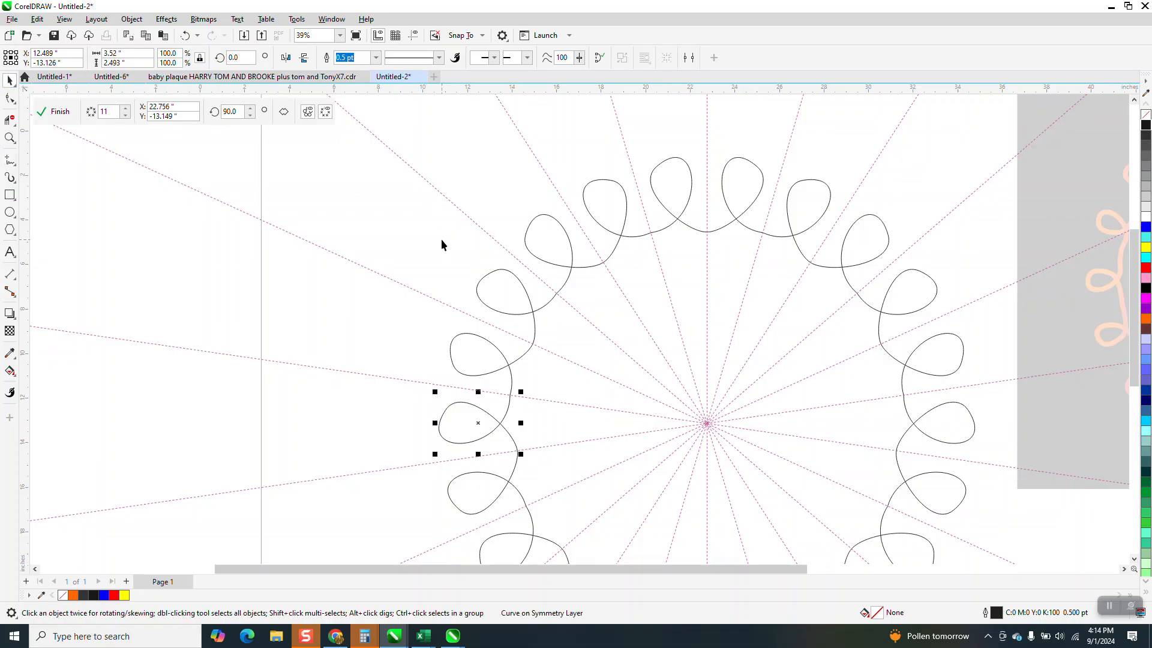
pyautogui.scroll(-1, 425, 236)
pyautogui.click(59, 111)
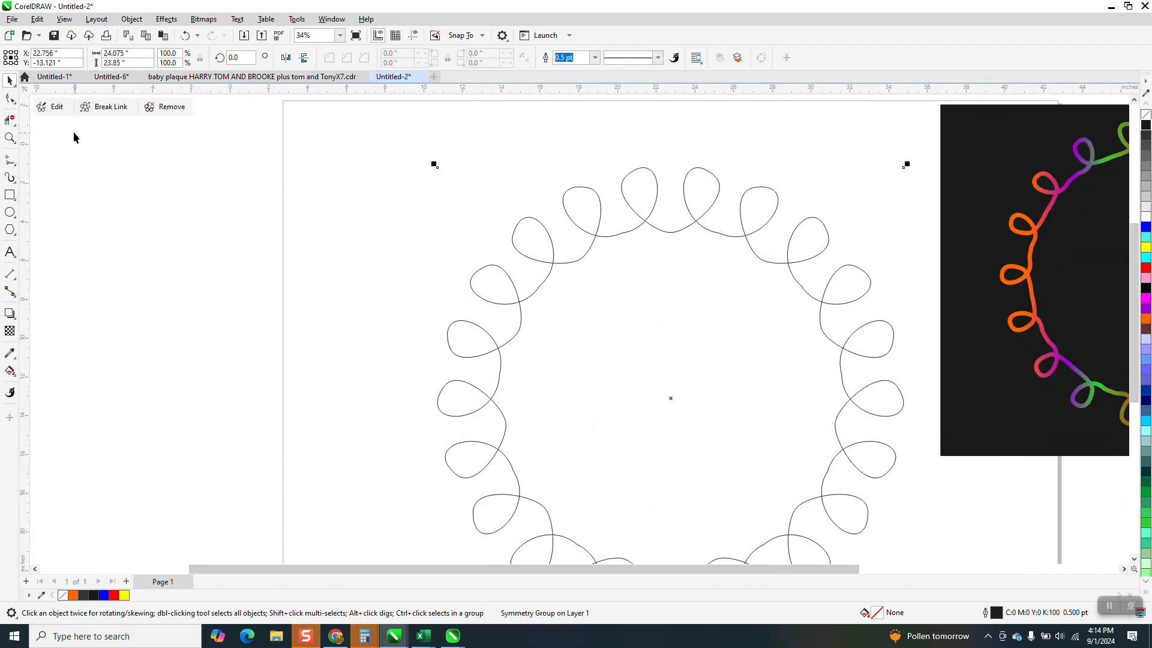
# - Select the looped ring and break its symmetry link
pyautogui.click(10, 98)
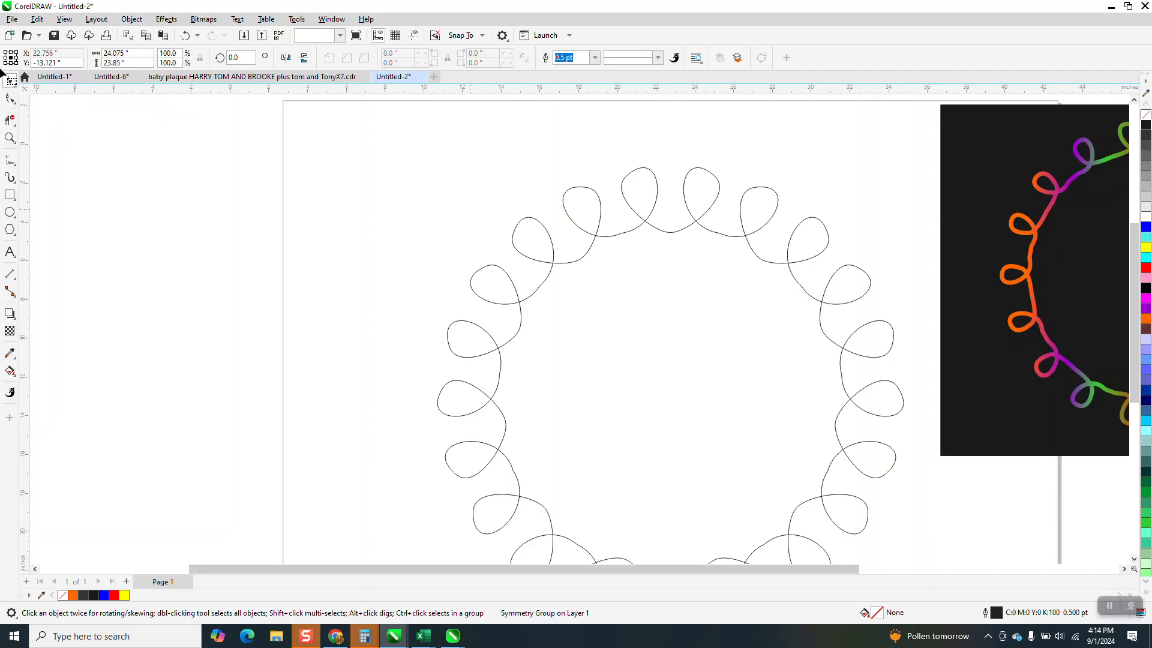
pyautogui.press('space')
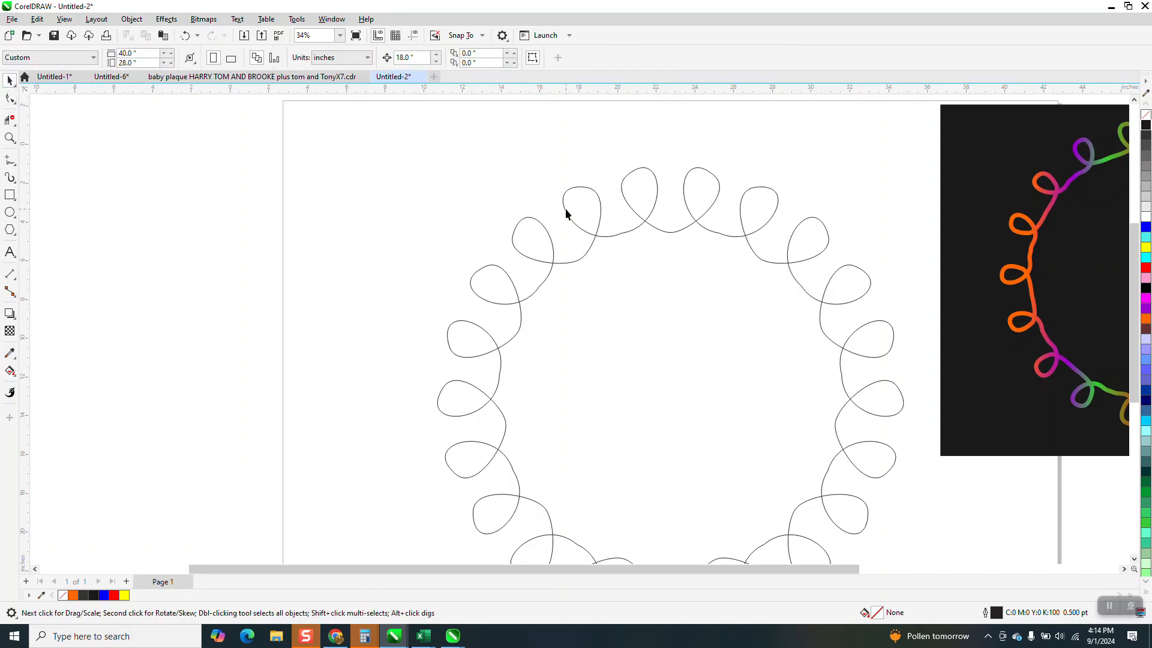
pyautogui.click(566, 213)
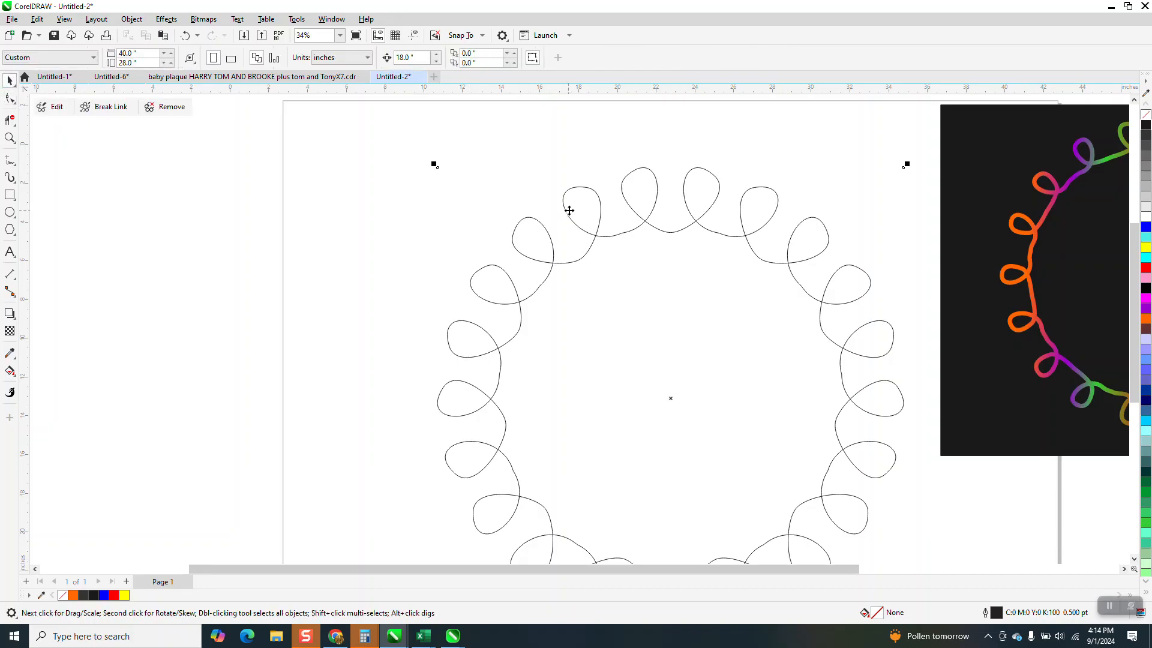
pyautogui.click(143, 24)
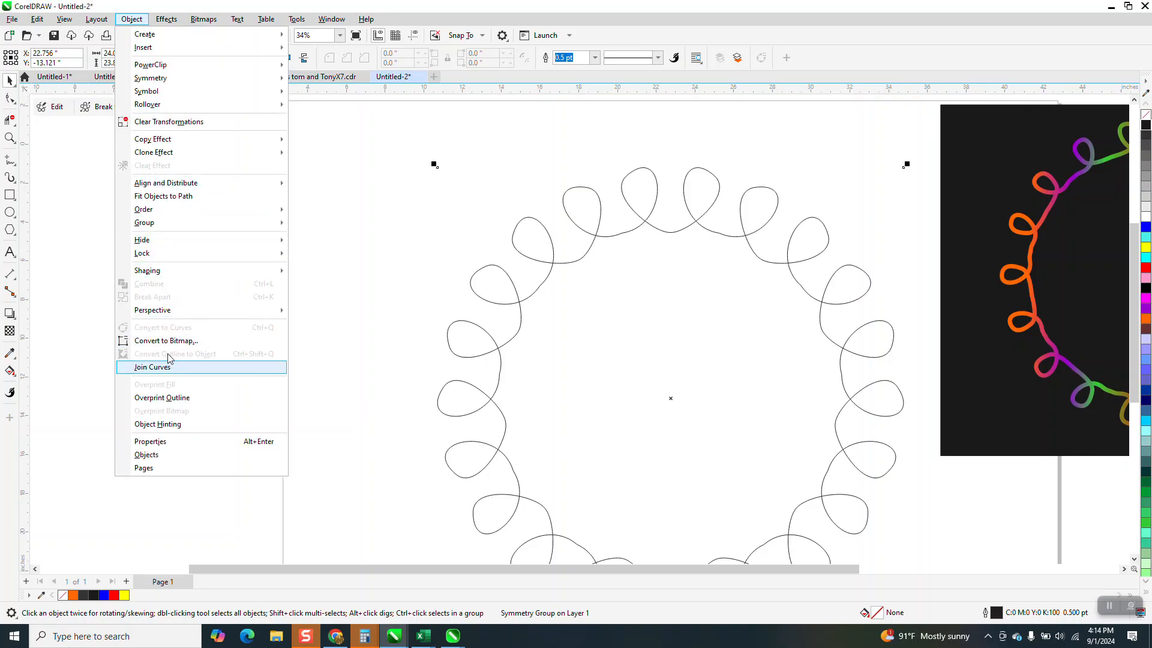
pyautogui.moveTo(154, 229)
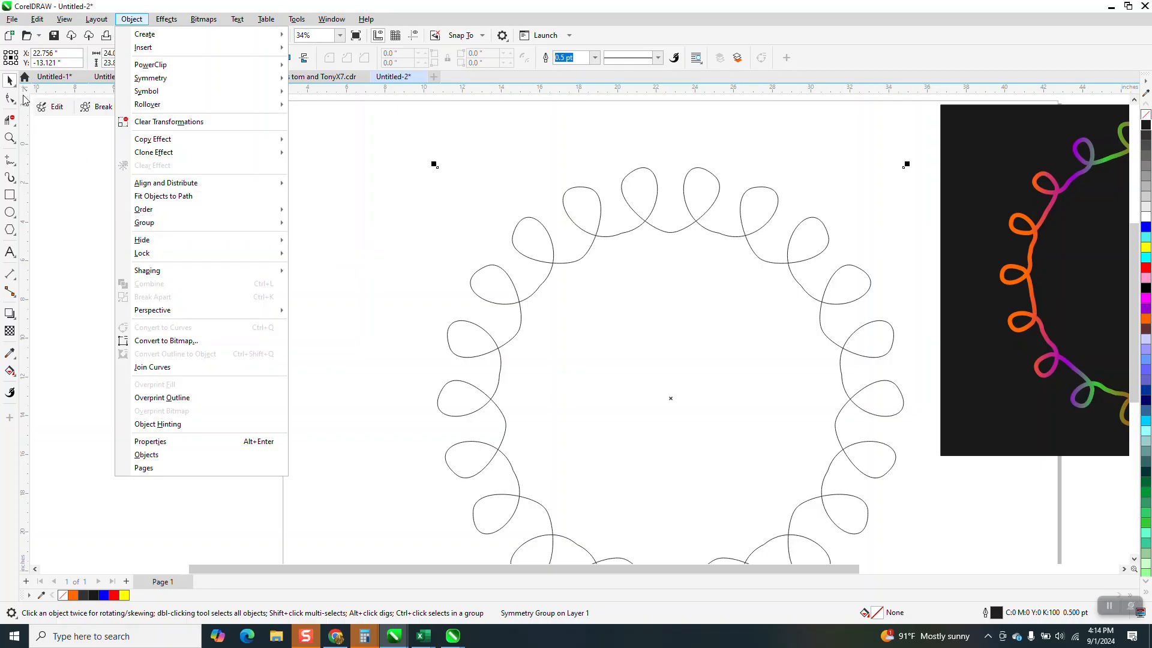
pyautogui.click(87, 138)
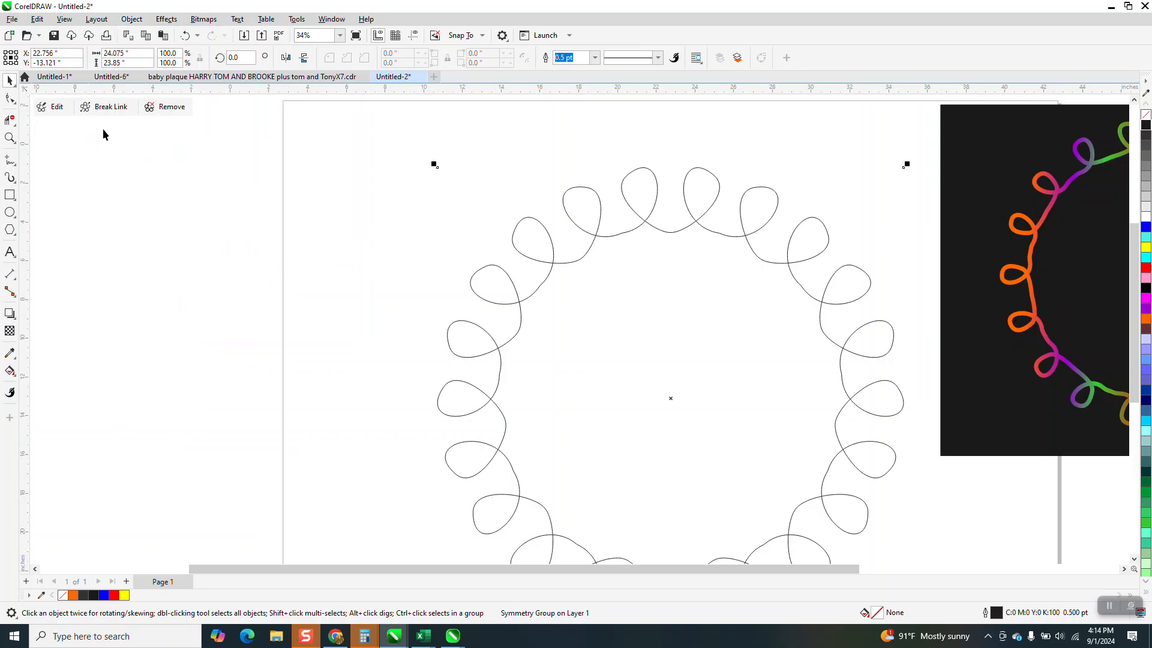
pyautogui.click(102, 129)
pyautogui.click(586, 257)
pyautogui.click(97, 107)
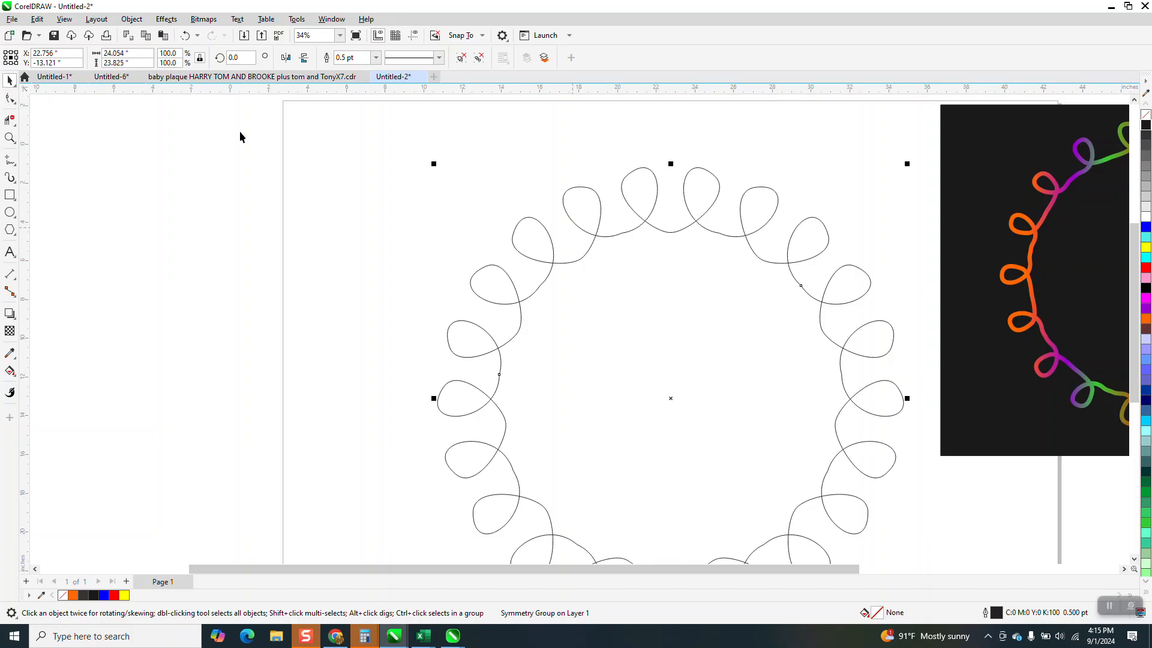
# - Convert the looped ring group to curves
pyautogui.click(132, 18)
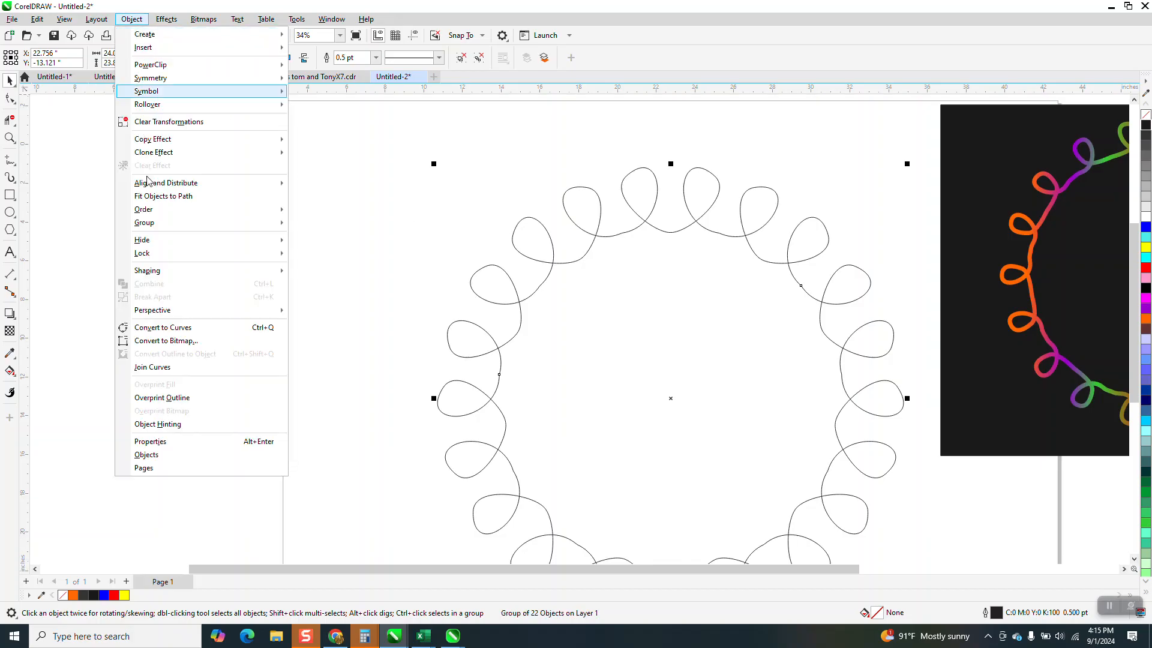
pyautogui.click(171, 327)
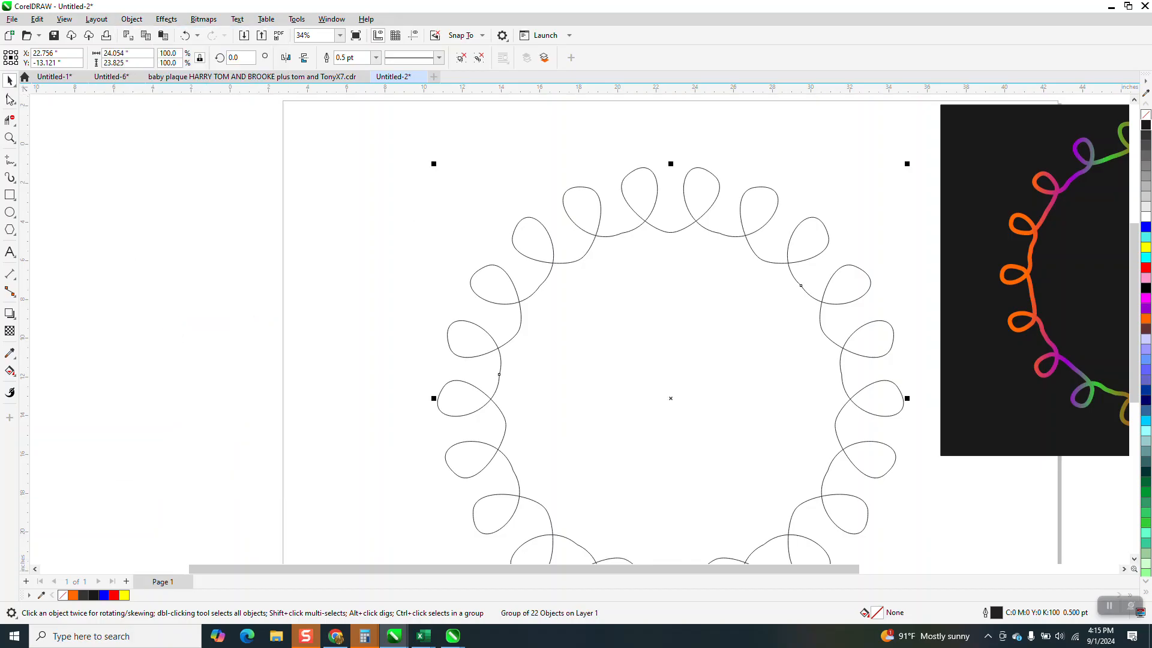
pyautogui.press('F10')
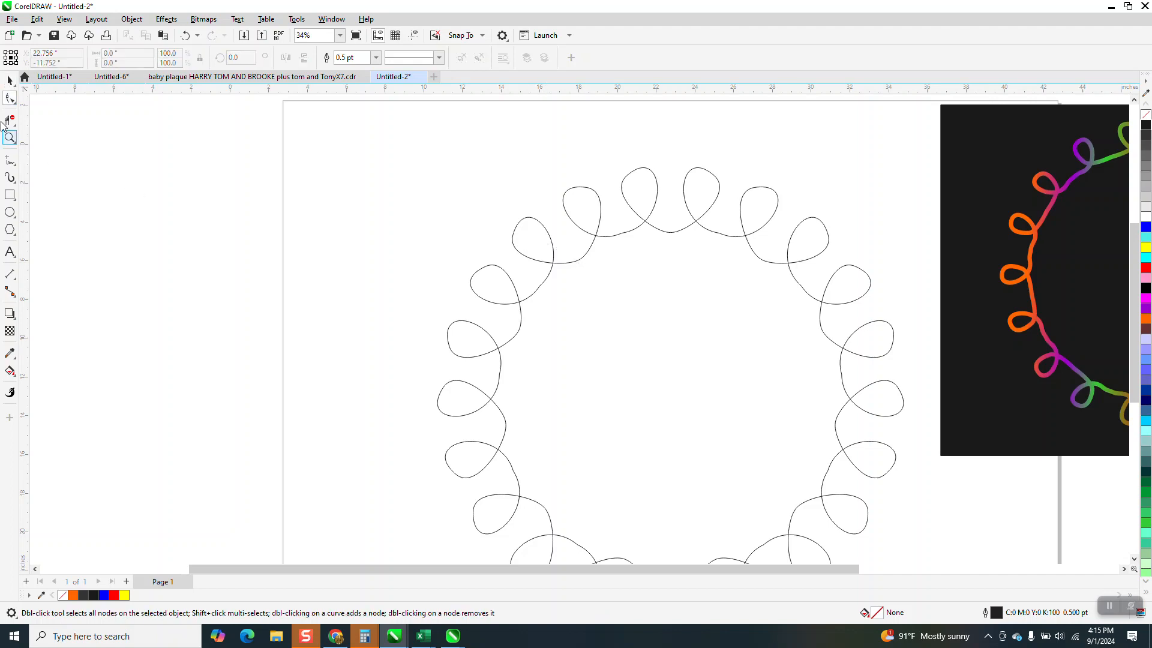
pyautogui.click(10, 80)
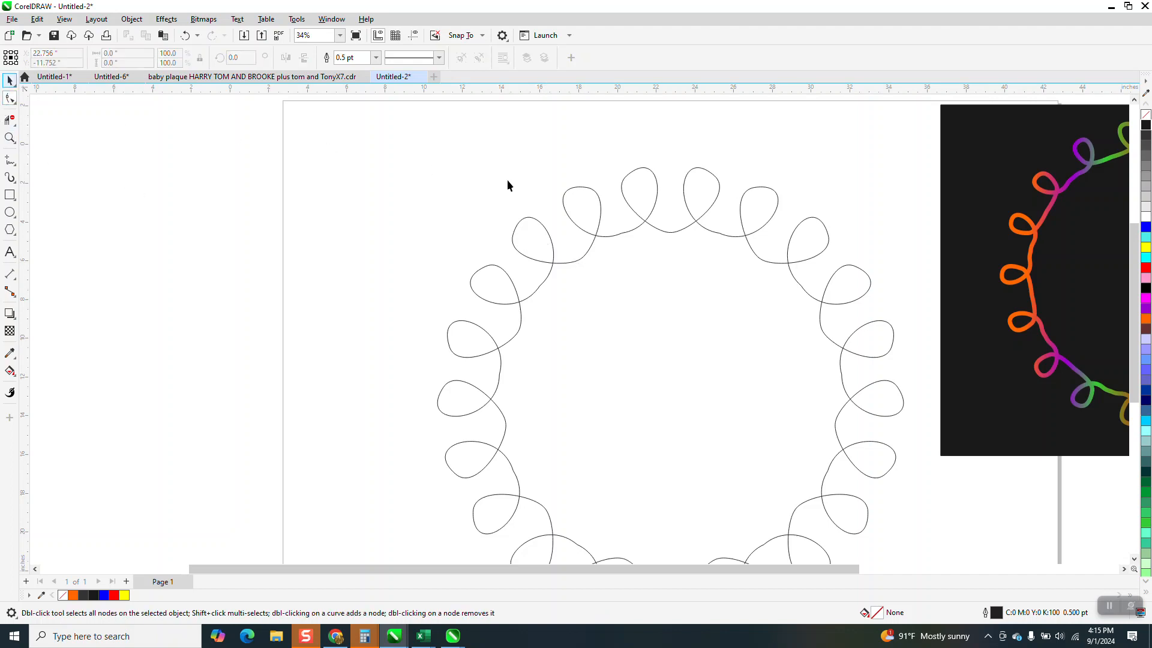
# - Set the outline width of the looped ring group to 16 pt
pyautogui.click(535, 221)
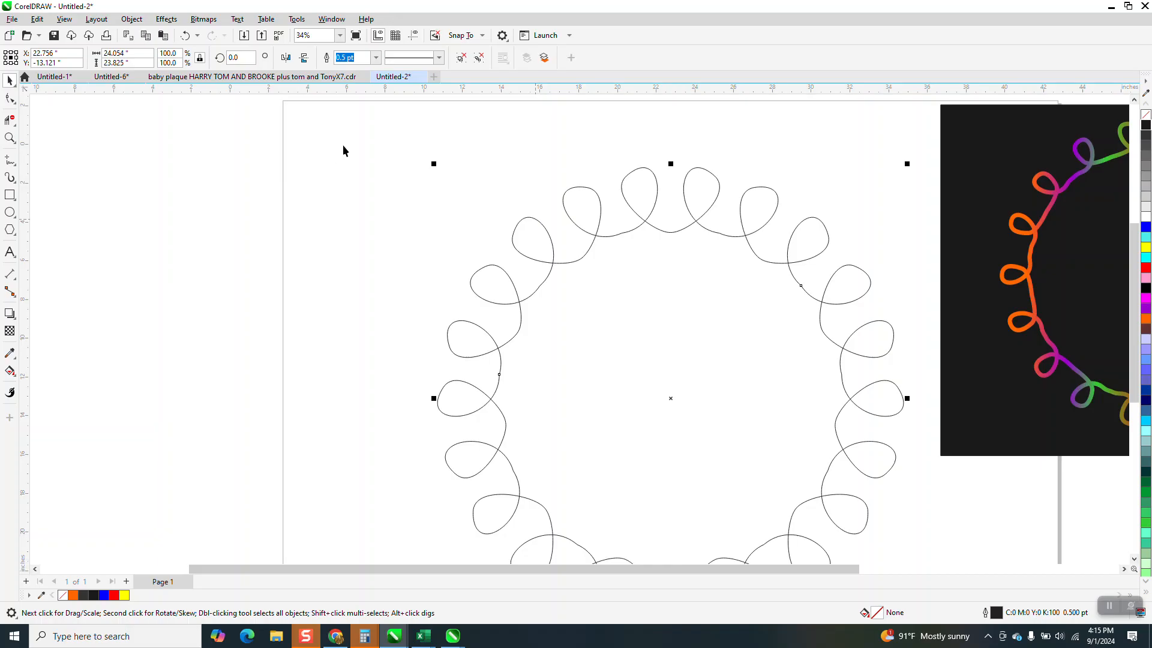
pyautogui.click(376, 57)
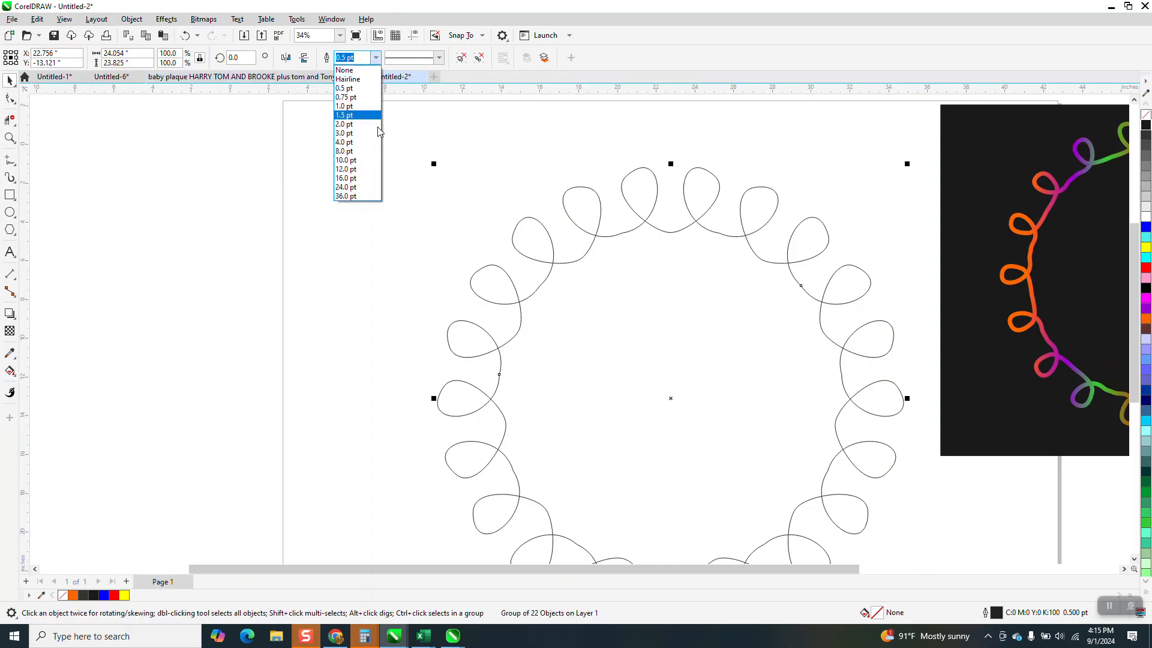
pyautogui.click(352, 178)
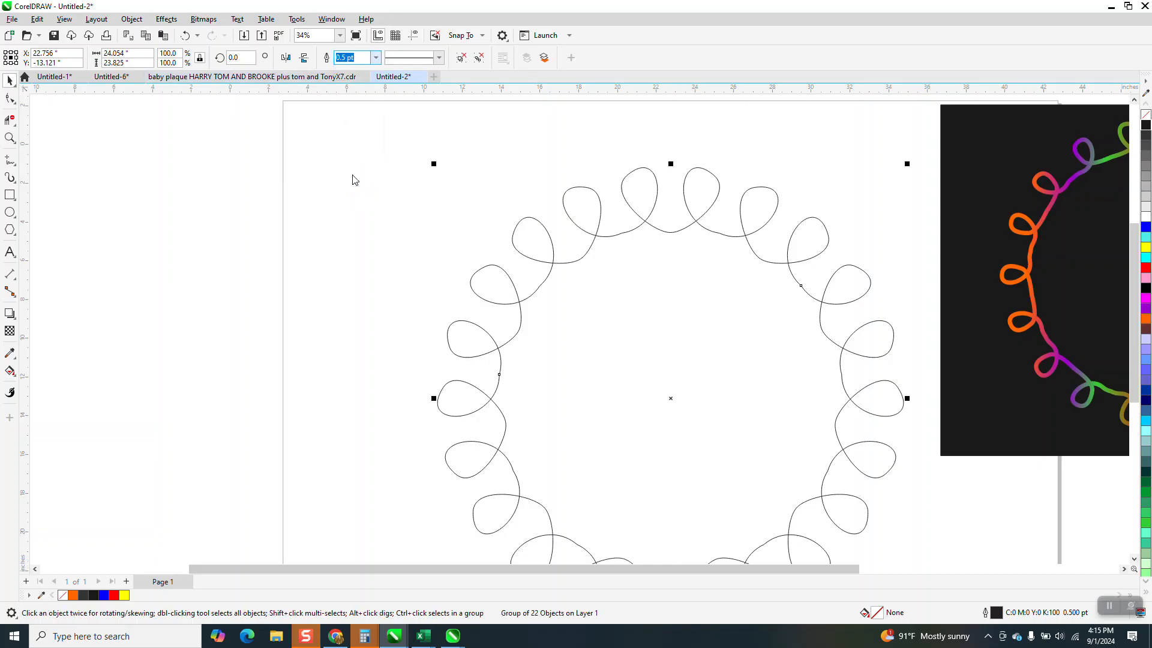
# - Examine the joints between the ring's curve segments up close for gaps in the thick outline
pyautogui.click(10, 138)
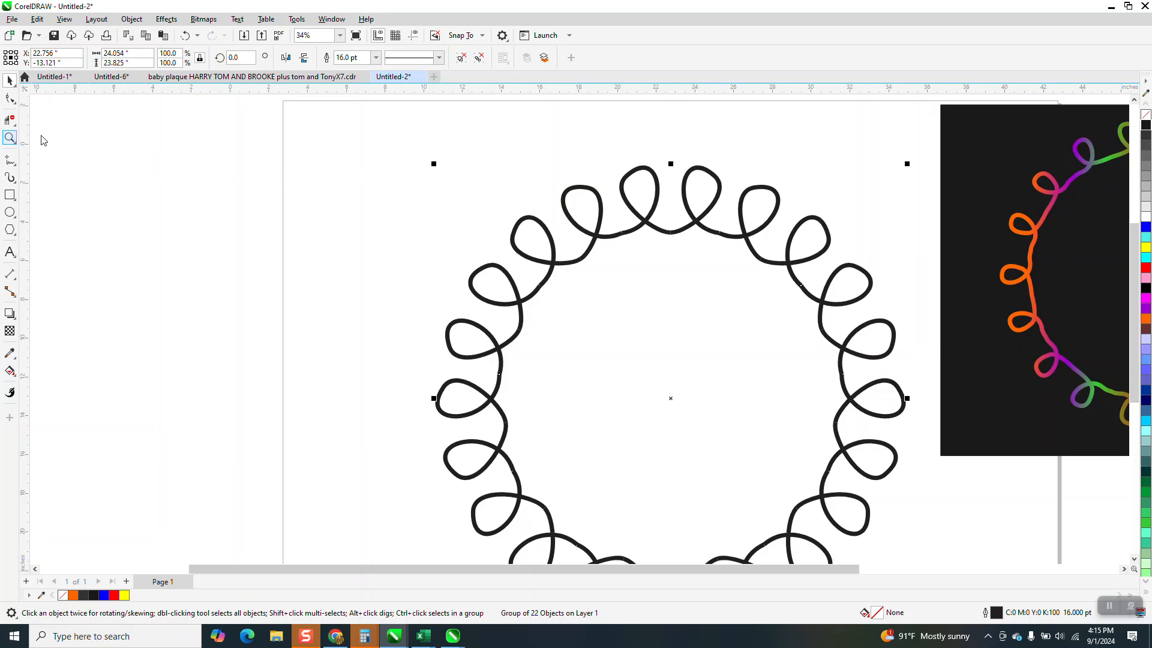
pyautogui.moveTo(610, 228); pyautogui.dragTo(627, 249)
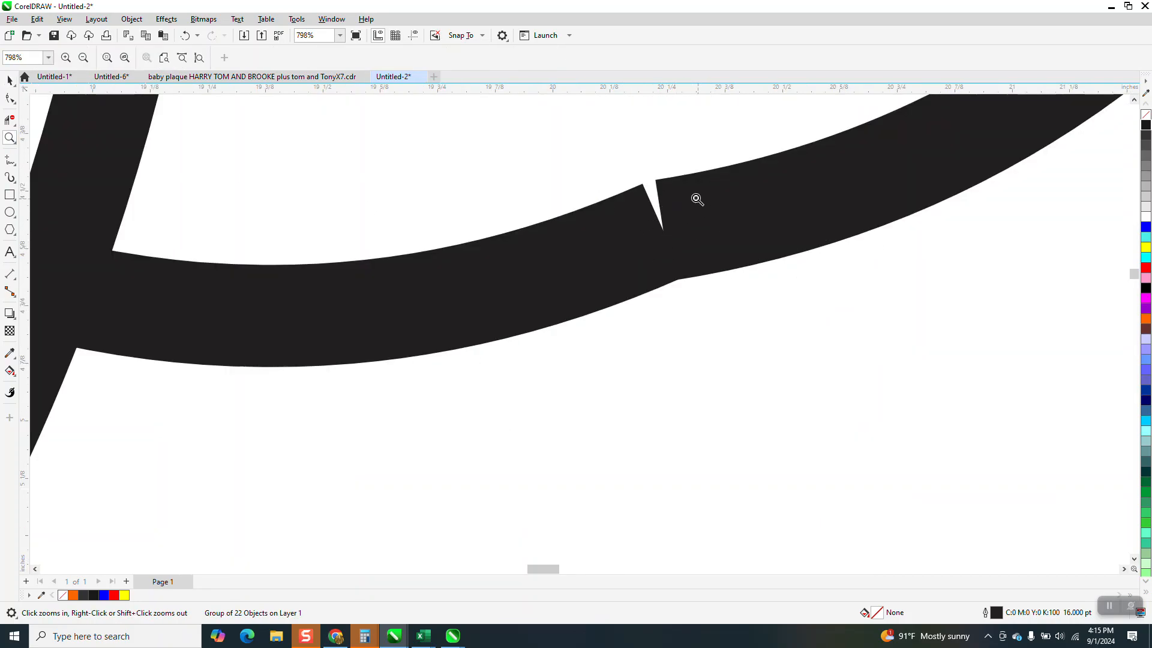
pyautogui.click(10, 81)
pyautogui.scroll(-3, 564, 288)
pyautogui.scroll(-4, 549, 284)
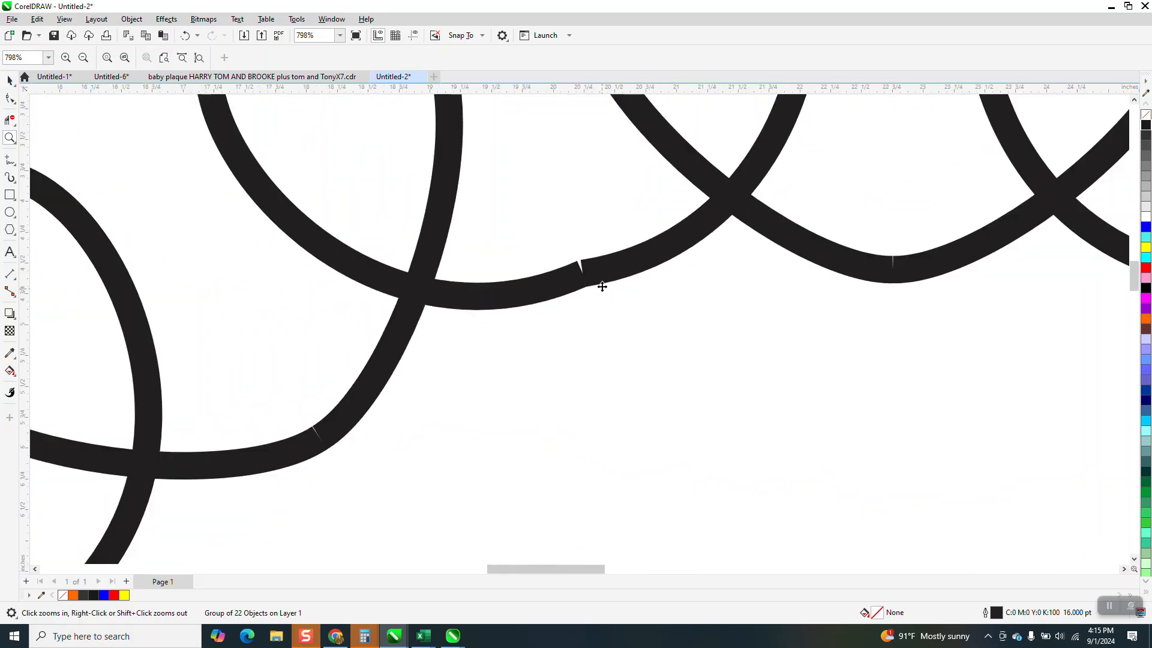
pyautogui.scroll(2, 594, 270)
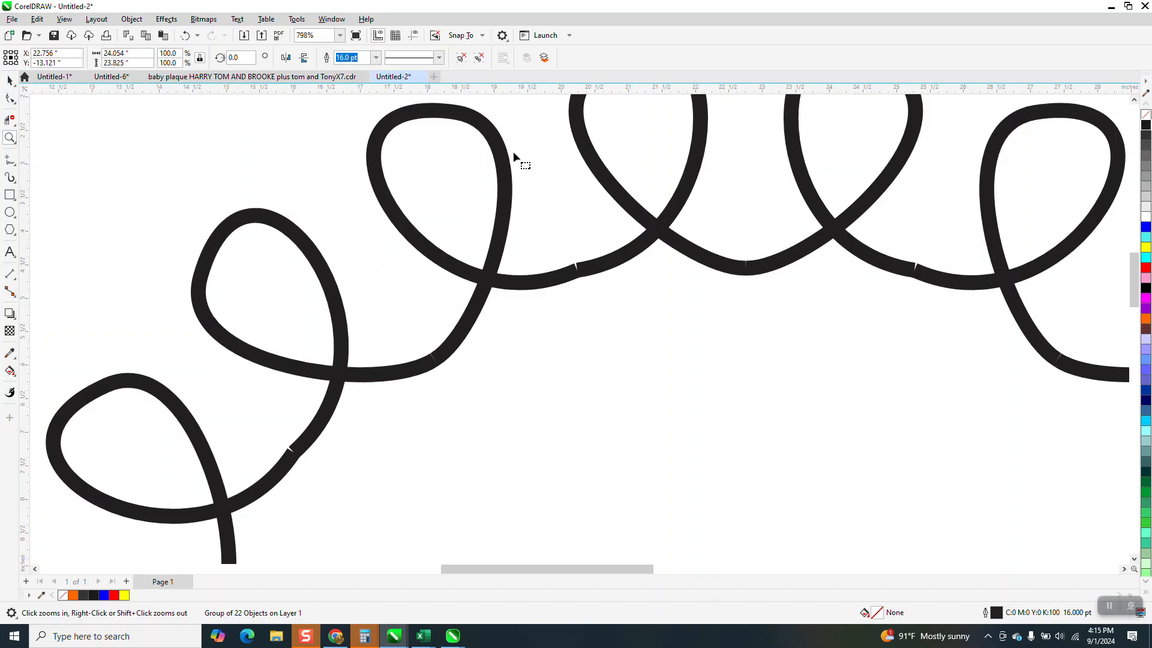
pyautogui.press('space')
pyautogui.scroll(-10, 525, 196)
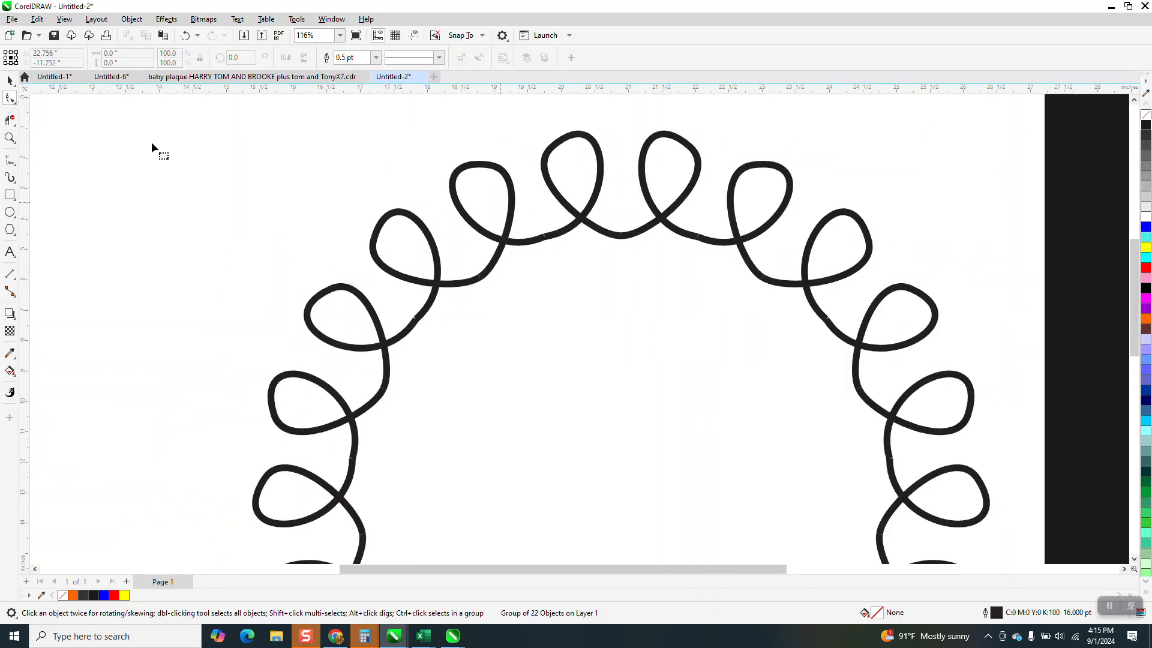
# - Reselect the whole looped ring group and apply Convert to Curves to it again
pyautogui.click(10, 81)
pyautogui.click(546, 193)
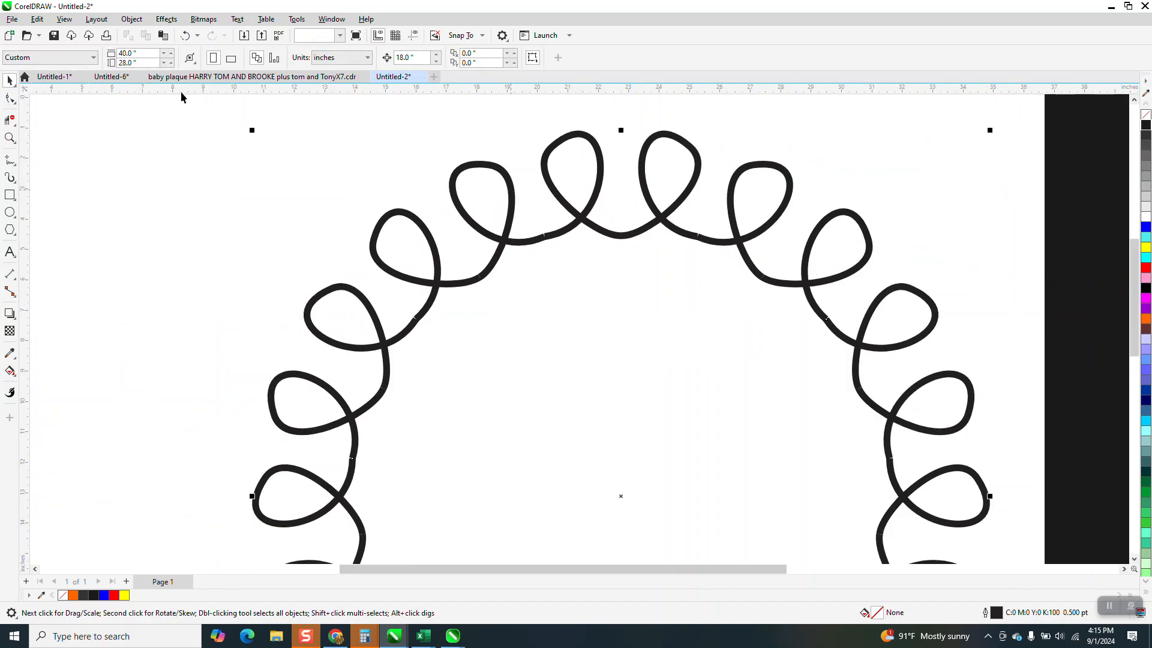
pyautogui.click(131, 19)
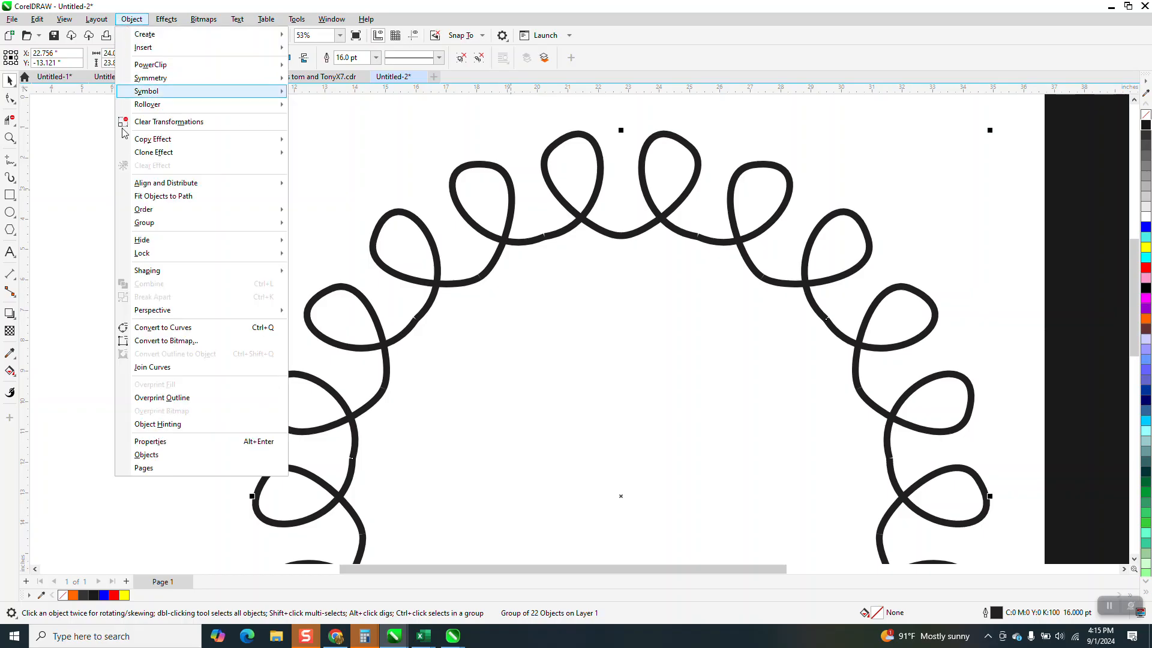
pyautogui.click(180, 329)
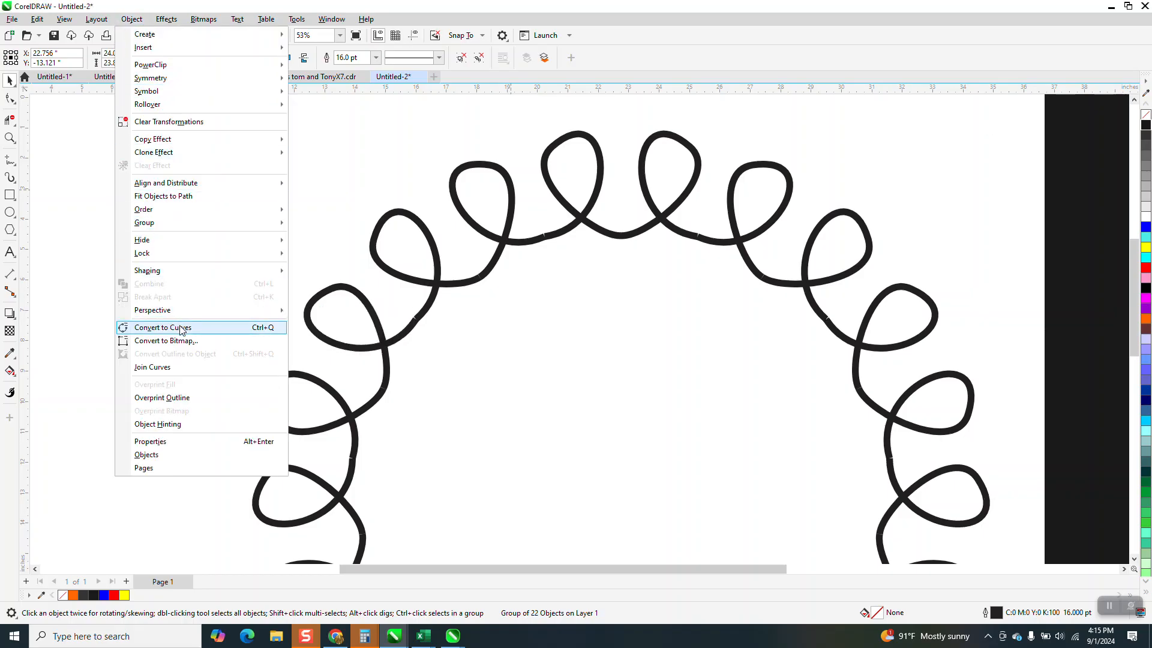
pyautogui.click(181, 327)
pyautogui.click(131, 20)
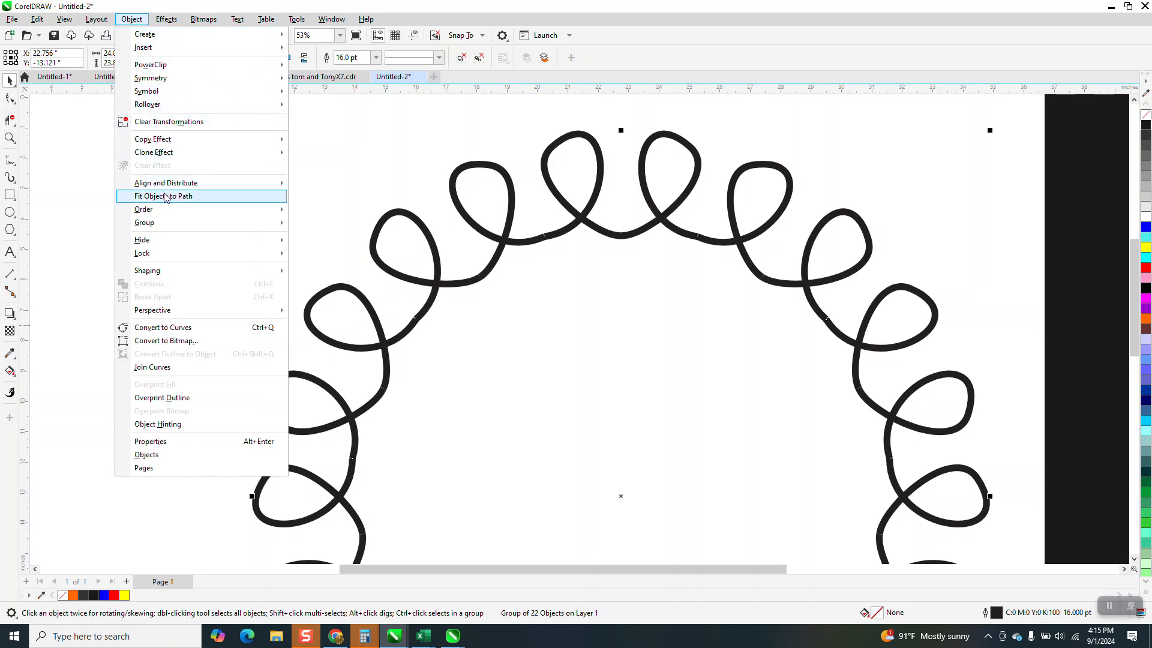
pyautogui.click(172, 328)
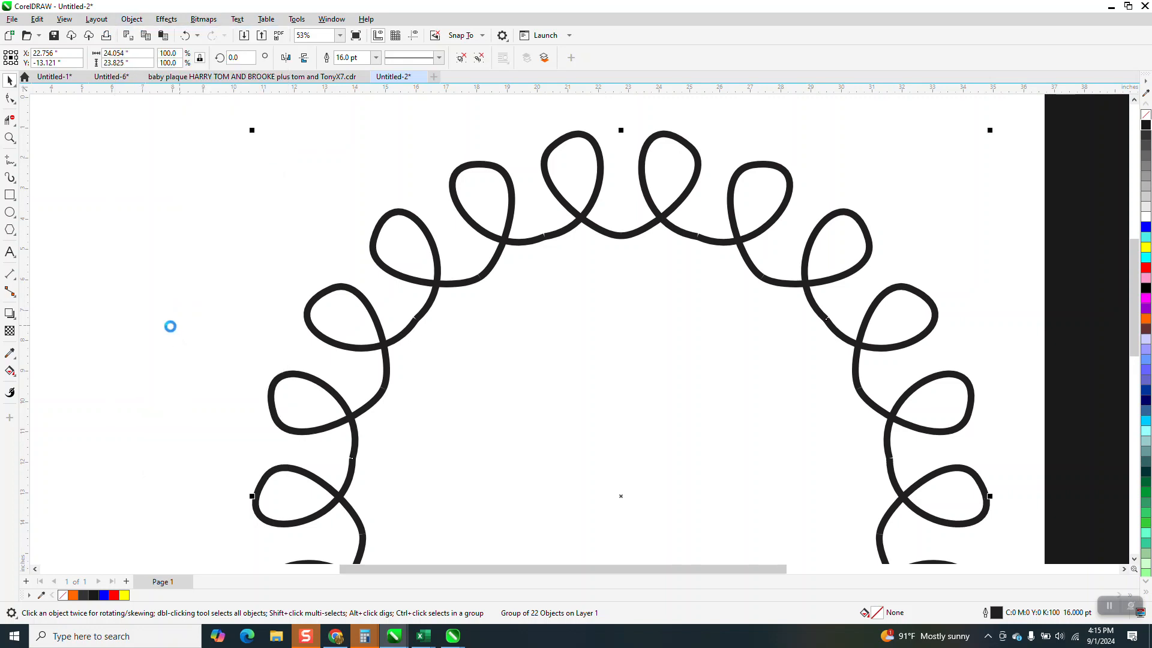
# - Ungroup all objects in the looped ring and select a single loop segment to check that it is separate
pyautogui.click(132, 19)
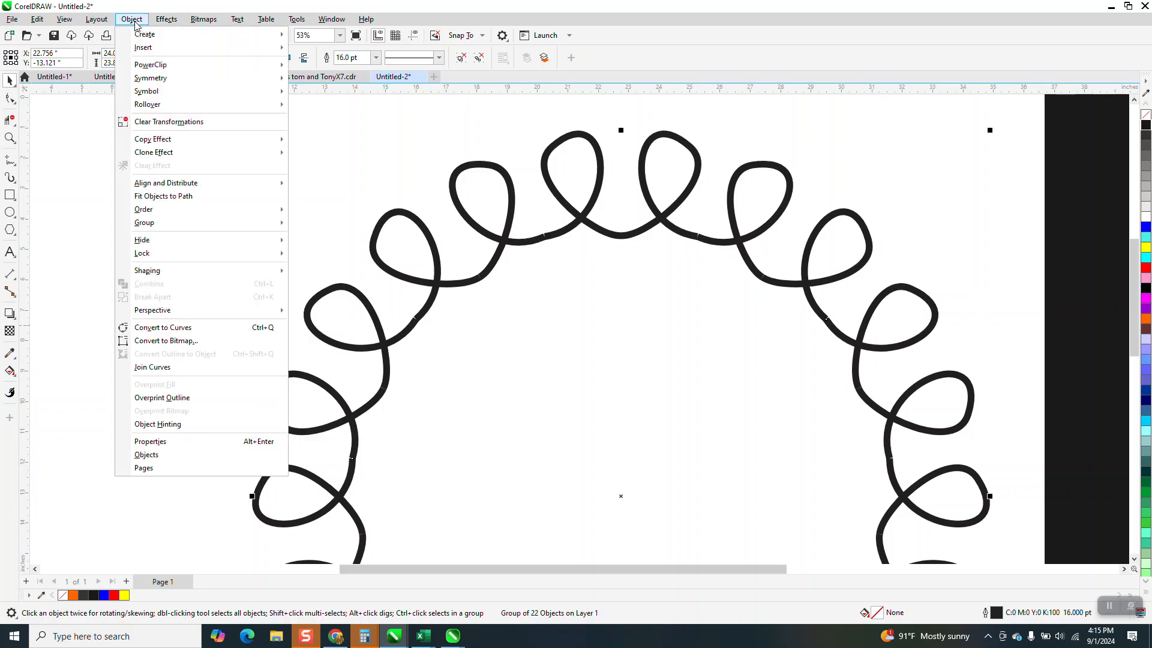
pyautogui.scroll(-1, 364, 172)
pyautogui.moveTo(264, 223)
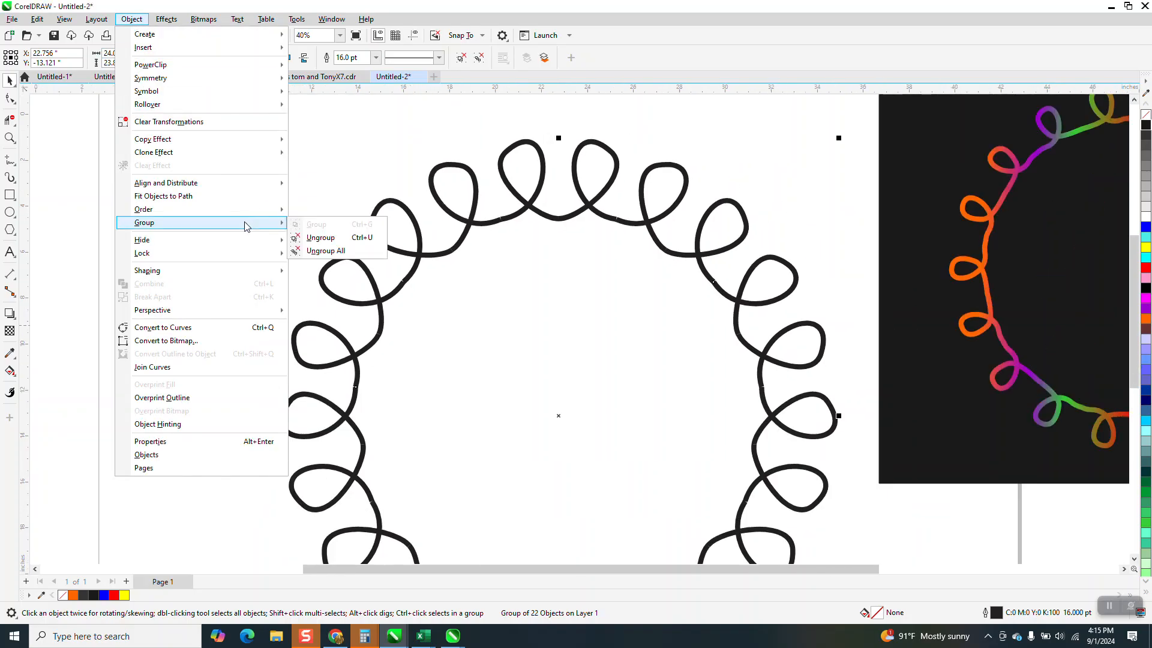
pyautogui.click(324, 251)
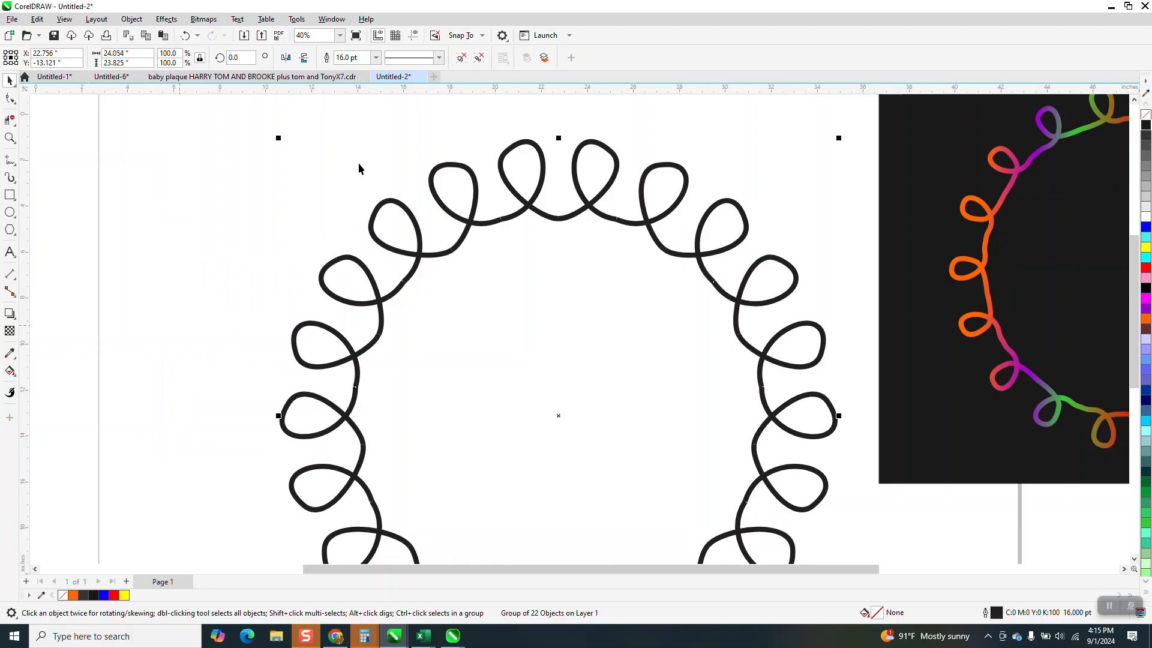
pyautogui.click(469, 180)
pyautogui.click(472, 179)
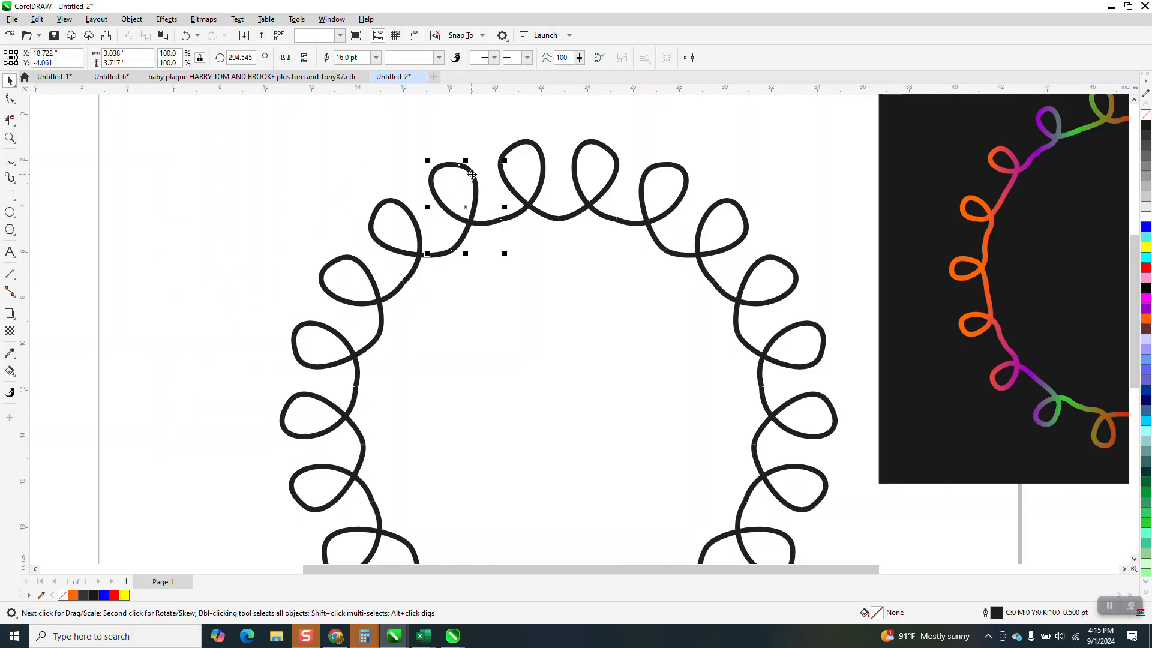
pyautogui.scroll(-1, 462, 169)
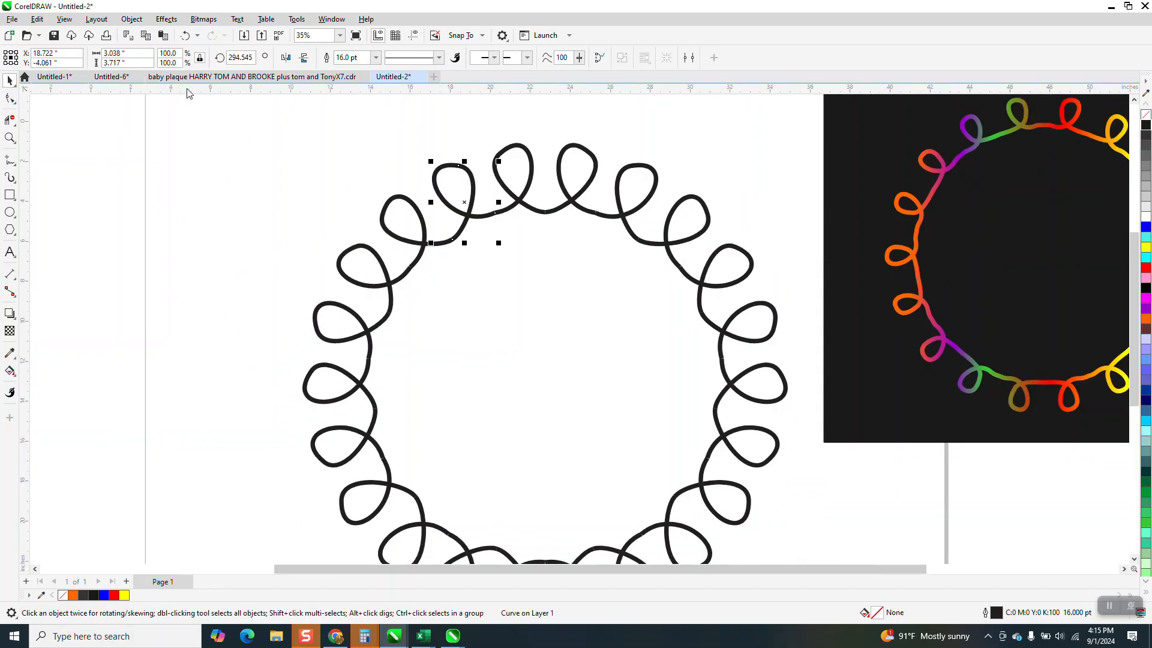
# - Select all of the ring's curve segments and every one of their nodes with the Shape tool
pyautogui.click(305, 142)
pyautogui.scroll(-1, 304, 142)
pyautogui.scroll(-1, 304, 144)
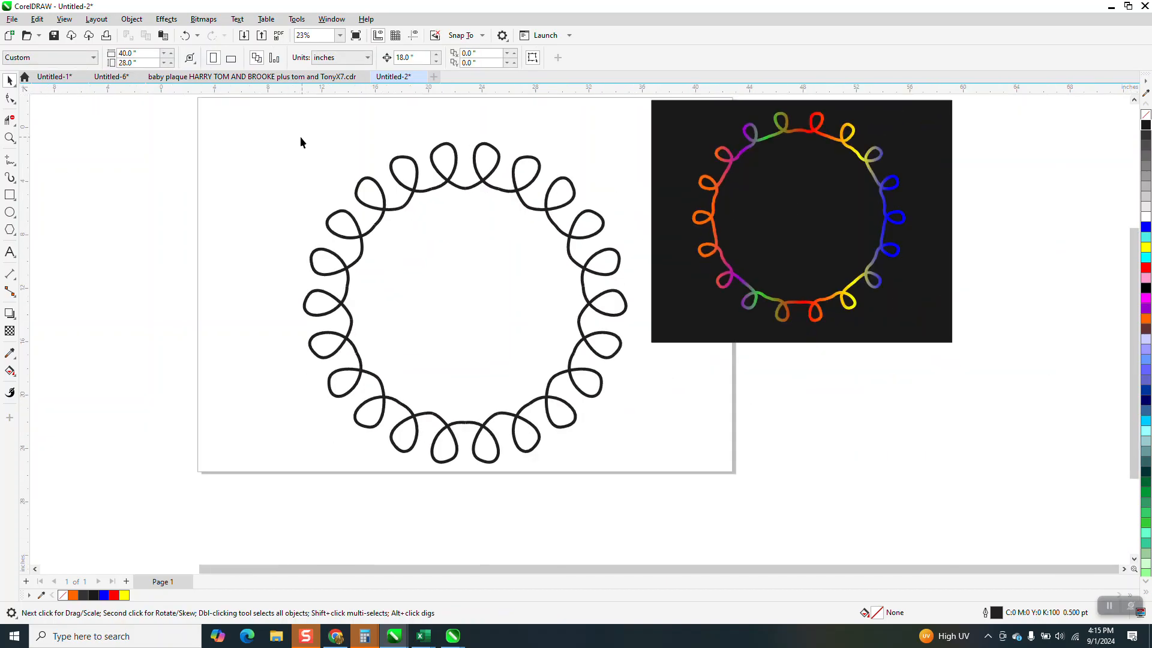
pyautogui.moveTo(281, 117); pyautogui.dragTo(653, 477)
pyautogui.click(10, 99)
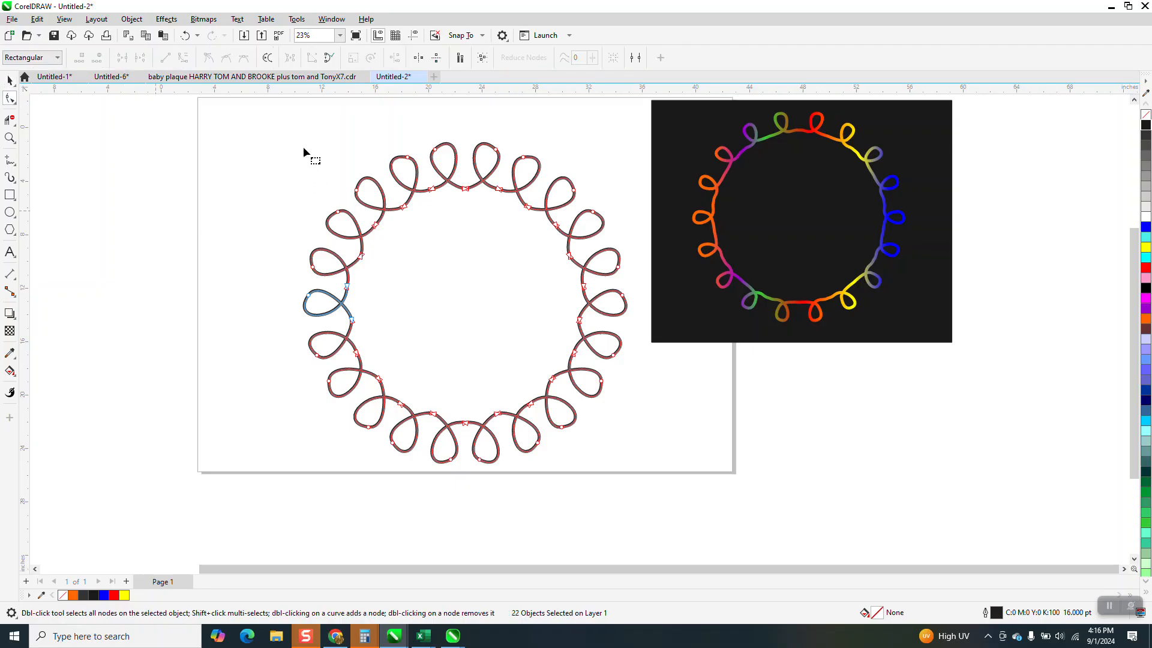
pyautogui.moveTo(284, 128); pyautogui.dragTo(652, 478)
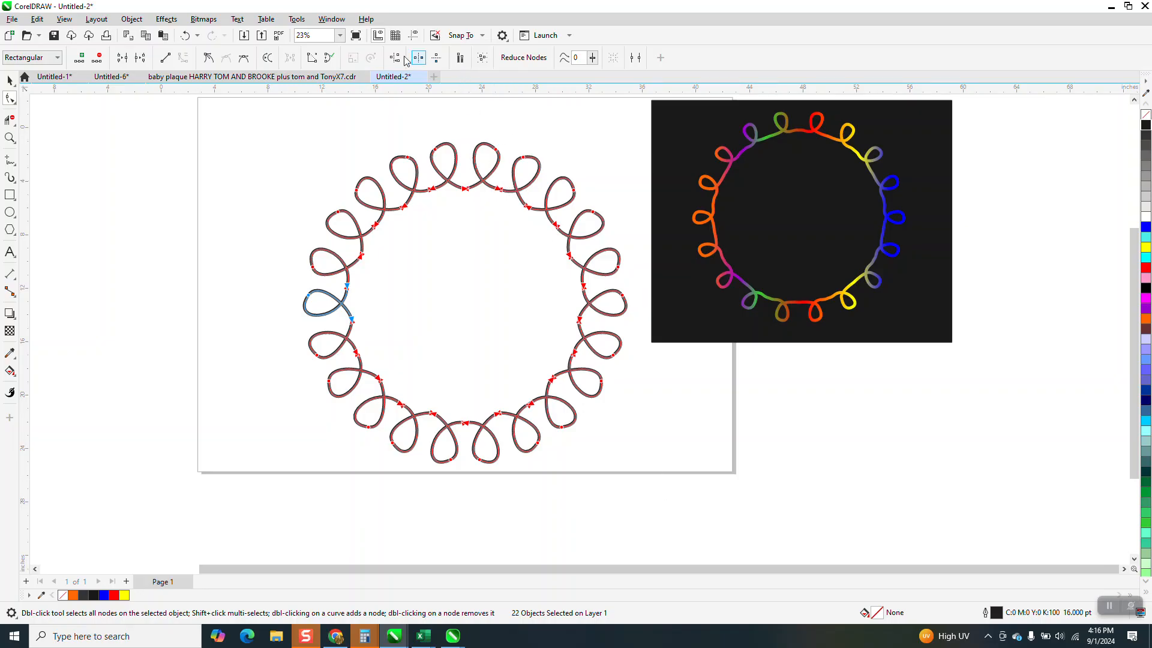
# - Join the selected ring segments into one curve using Join Curves with Extend and a 0.1" gap tolerance
pyautogui.click(339, 22)
pyautogui.moveTo(362, 185)
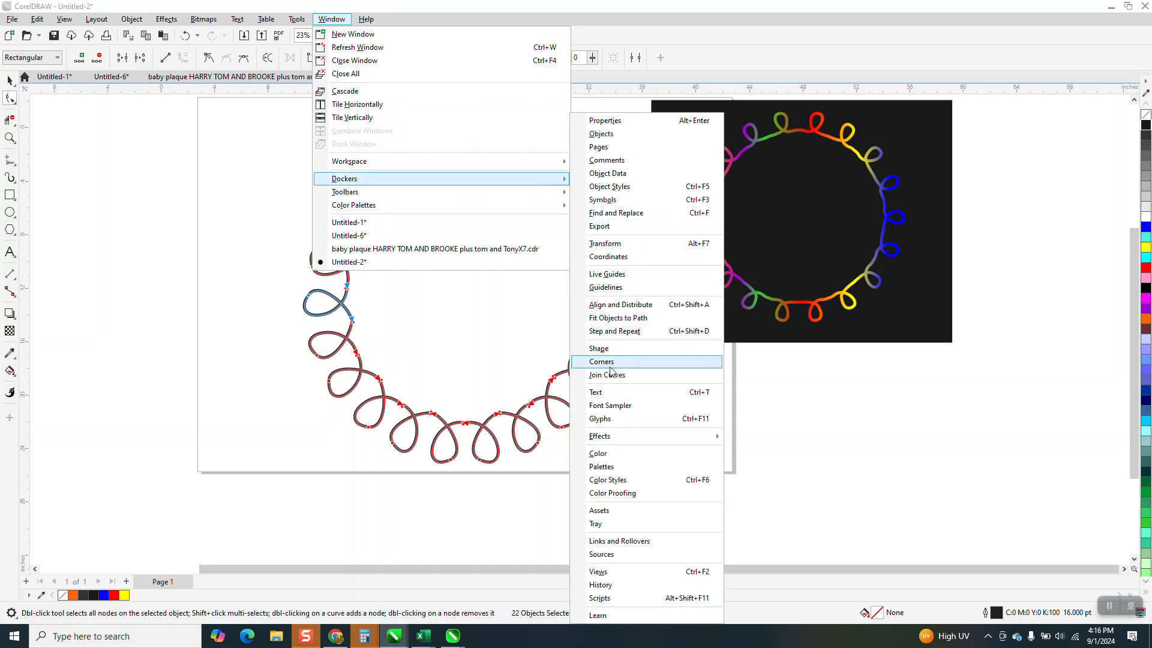
pyautogui.press('Escape')
pyautogui.press('Escape')
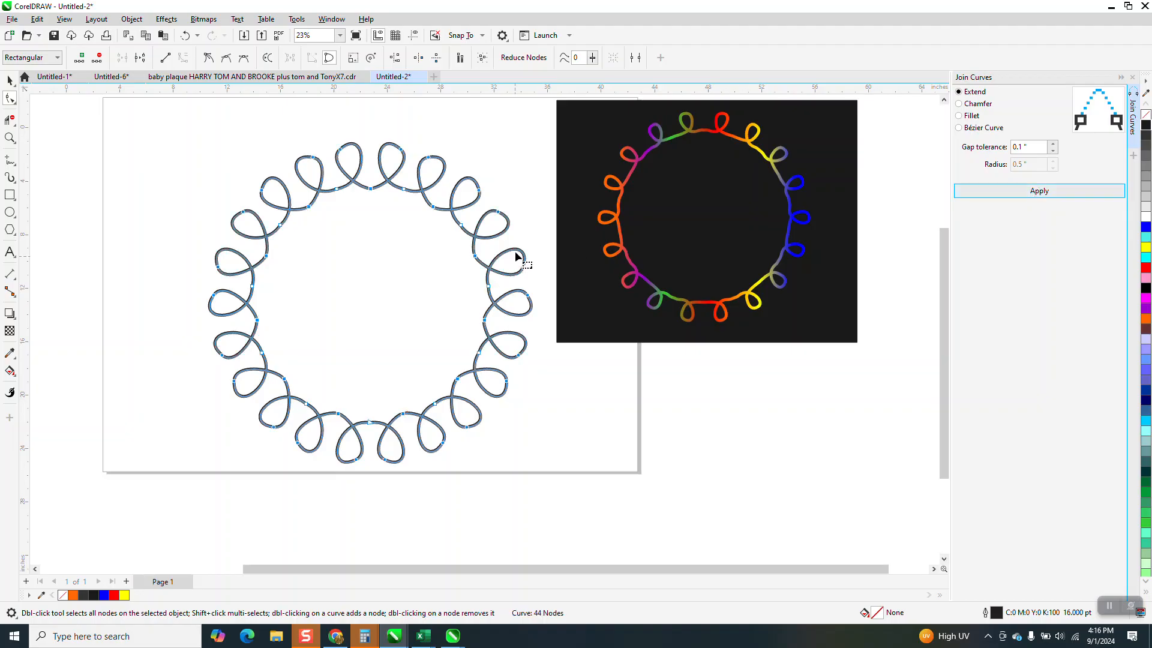
# - Set the outline width of the joined ring to 24 pt
pyautogui.click(9, 82)
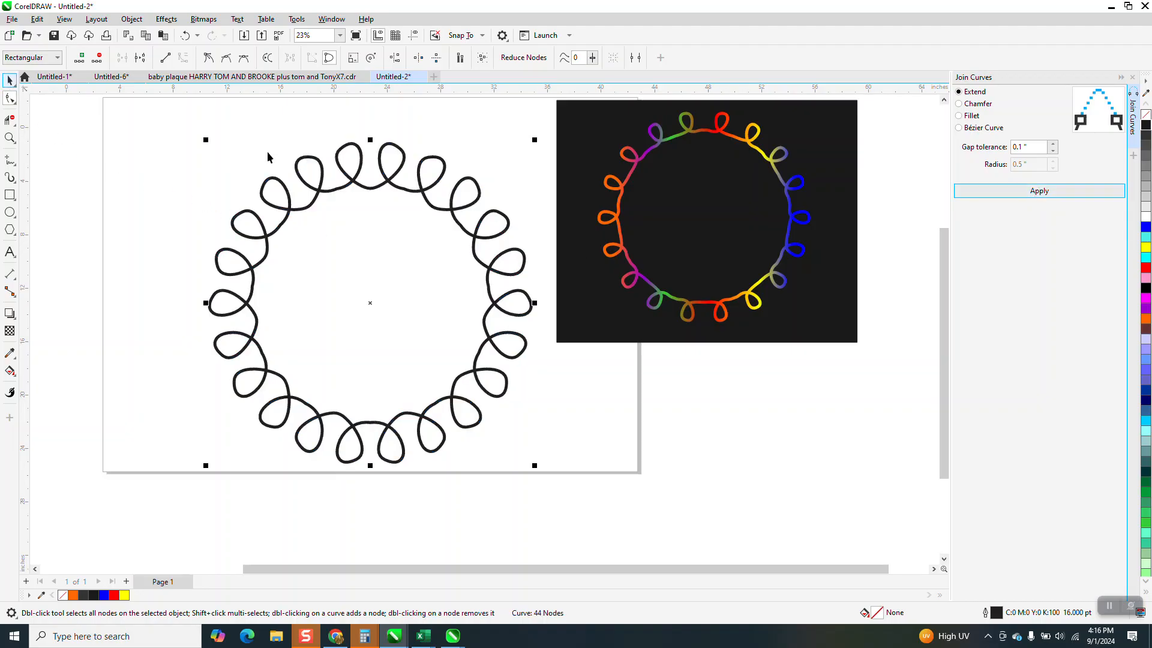
pyautogui.press('space')
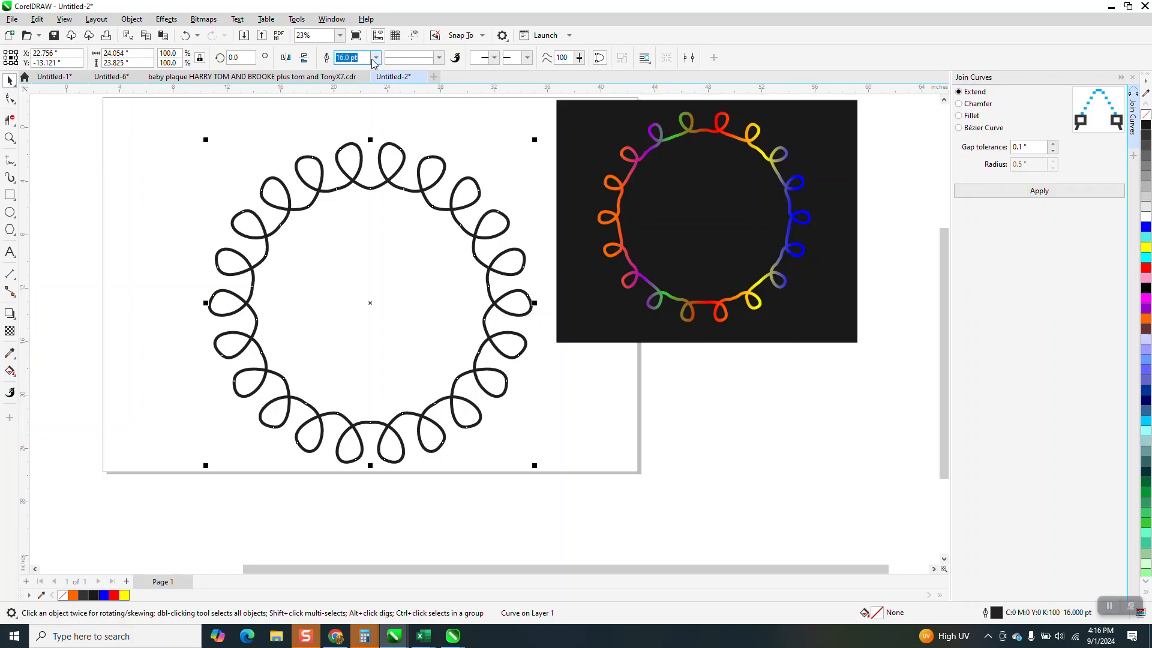
pyautogui.click(375, 58)
pyautogui.click(360, 187)
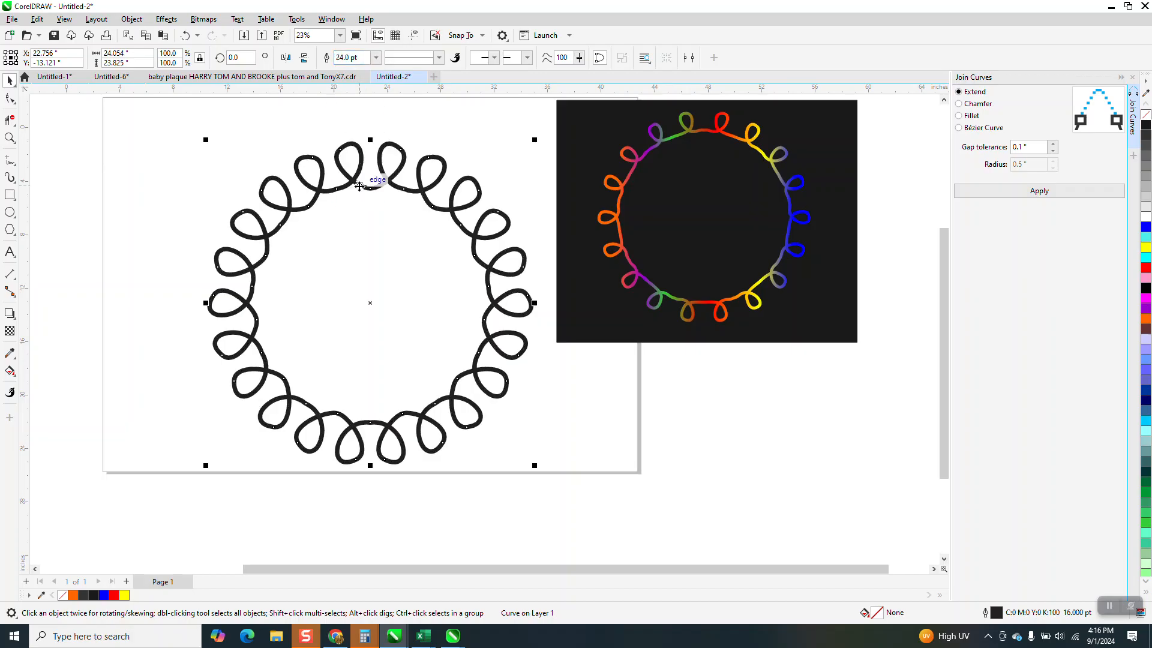
# - Convert the ring's outline to an object, remove its fill and give it a thin black outline
pyautogui.click(127, 20)
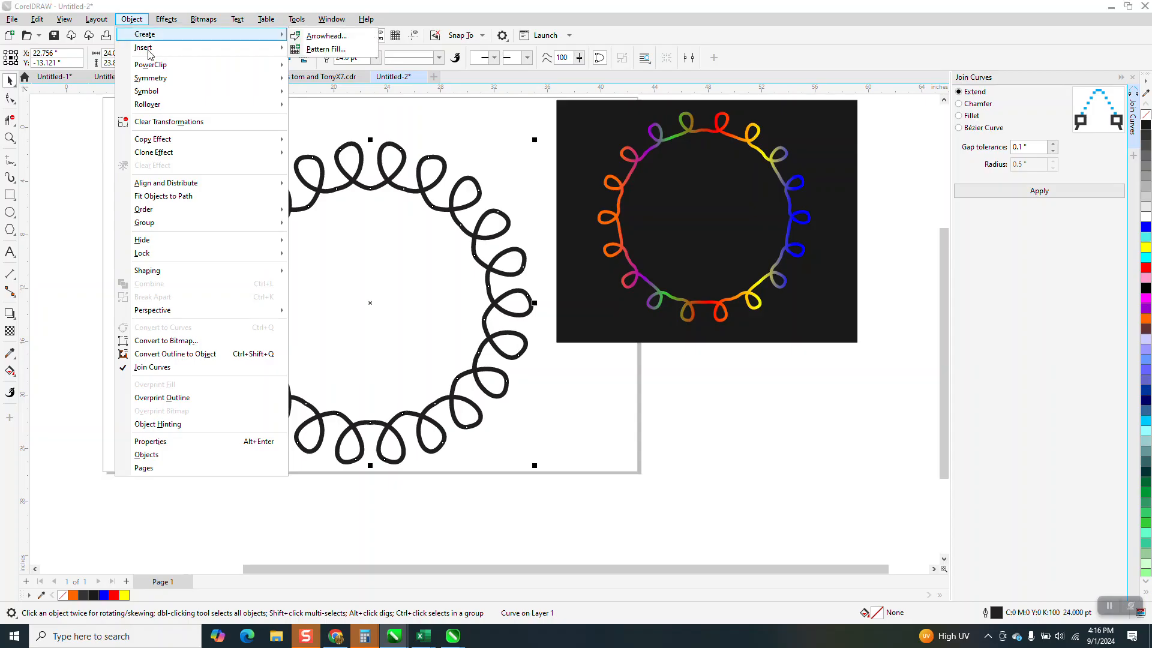
pyautogui.click(200, 358)
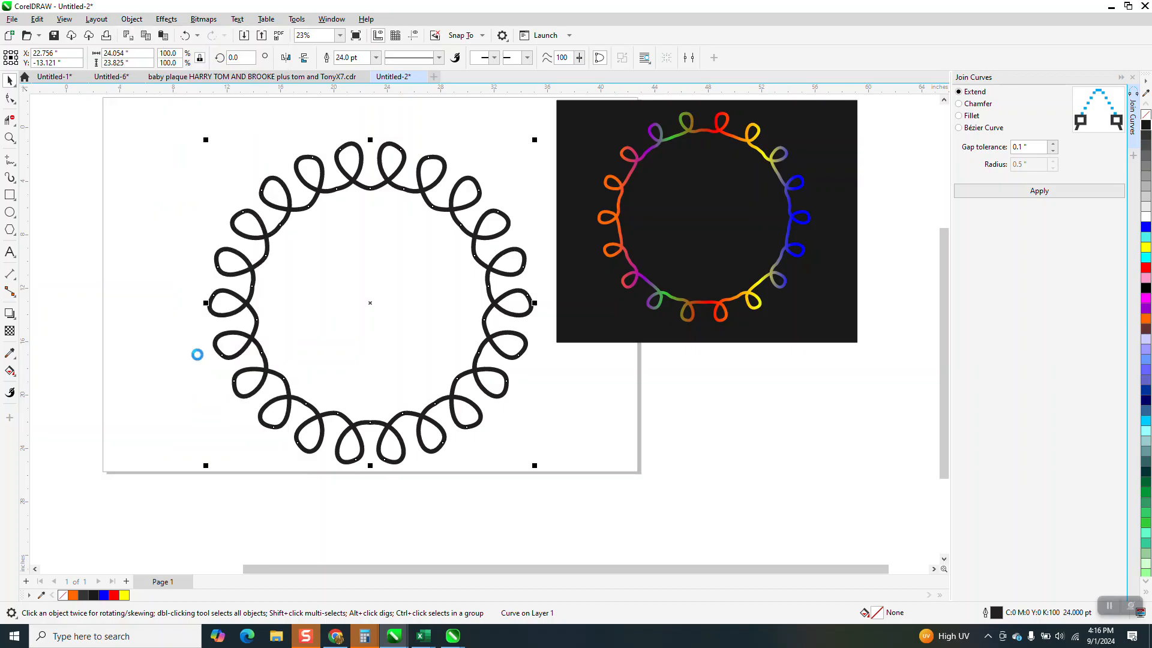
pyautogui.click(1146, 117)
pyautogui.rightClick(1145, 125)
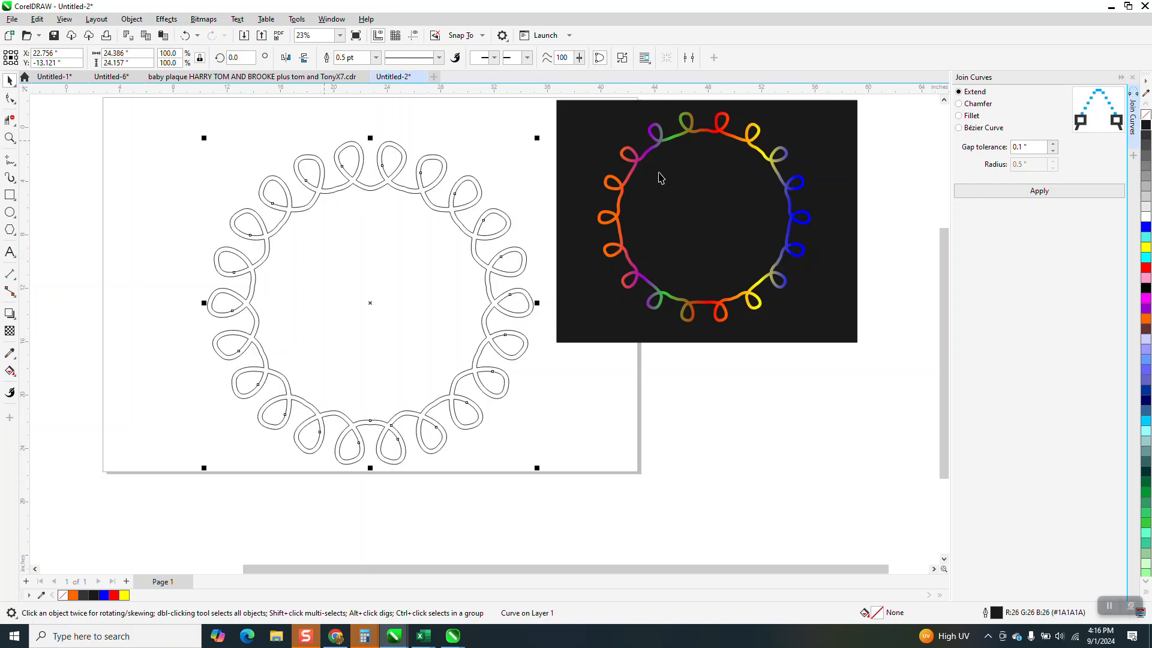
# - Use Smart Fill to create an orange copy of the ring's band with no outline
pyautogui.click(16, 378)
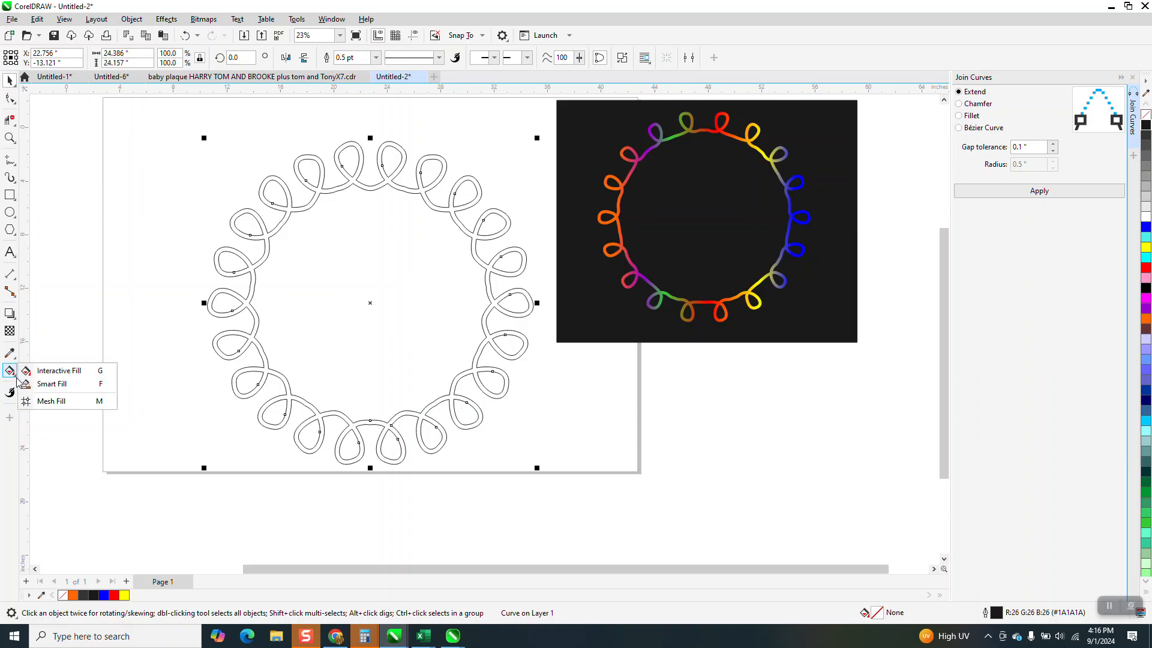
pyautogui.click(79, 383)
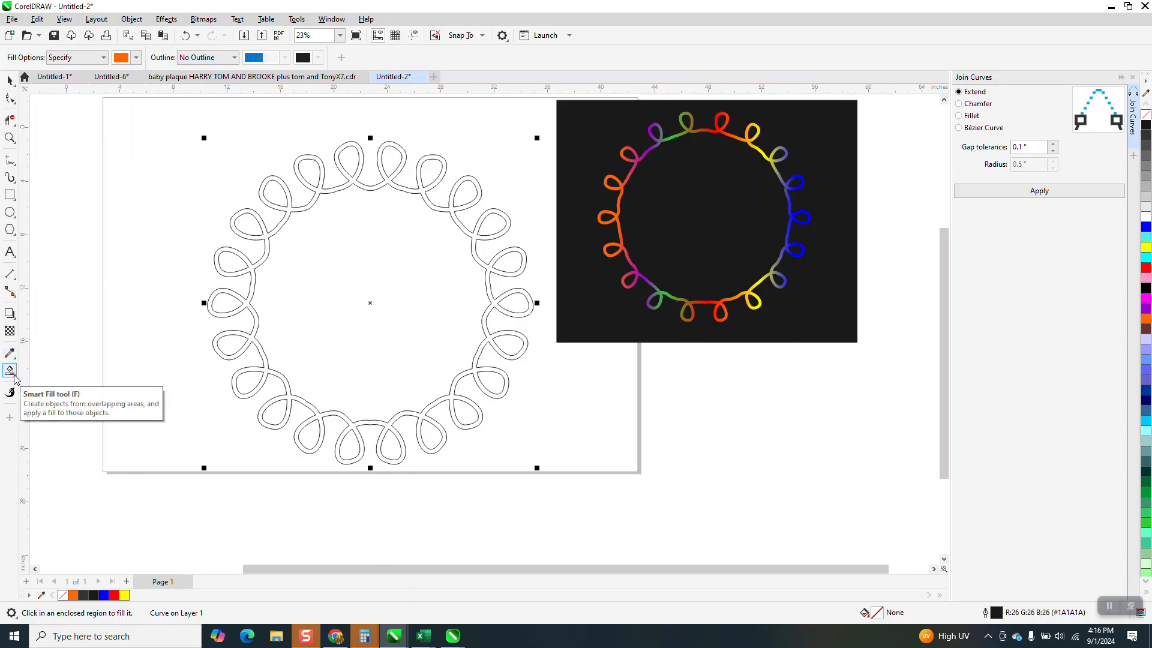
pyautogui.click(339, 163)
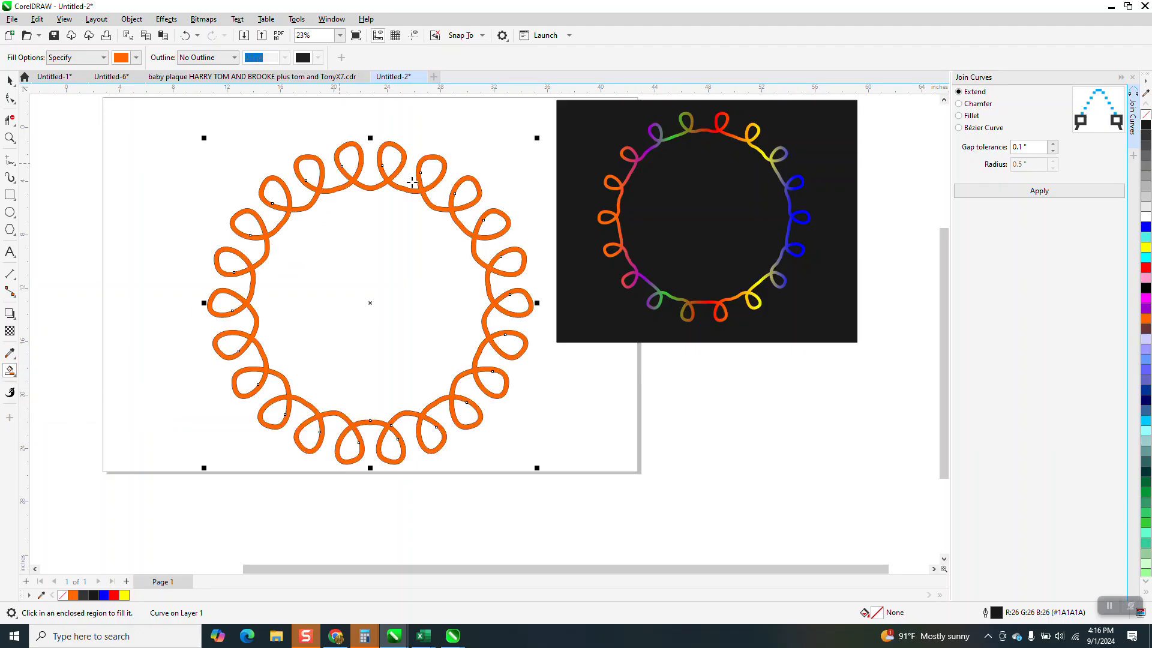
# - Separate the two rings, placing the unfilled one off the page below the sample image, and center the orange ring on the page
pyautogui.scroll(-2, 411, 179)
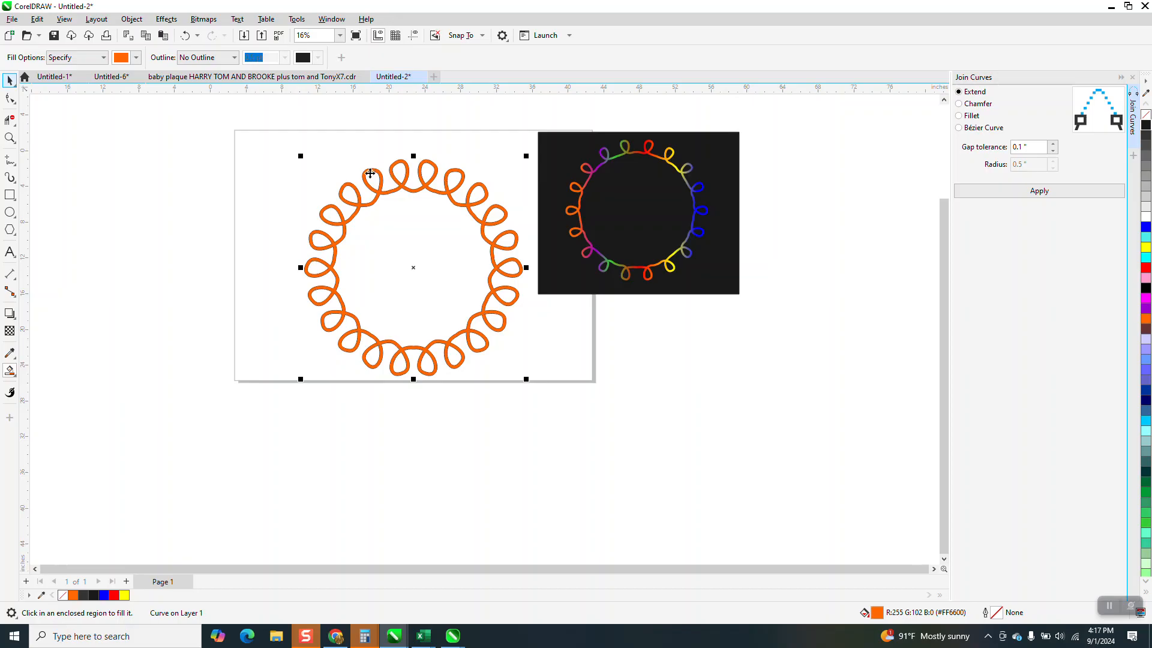
pyautogui.press('space')
pyautogui.moveTo(391, 178); pyautogui.dragTo(161, 192)
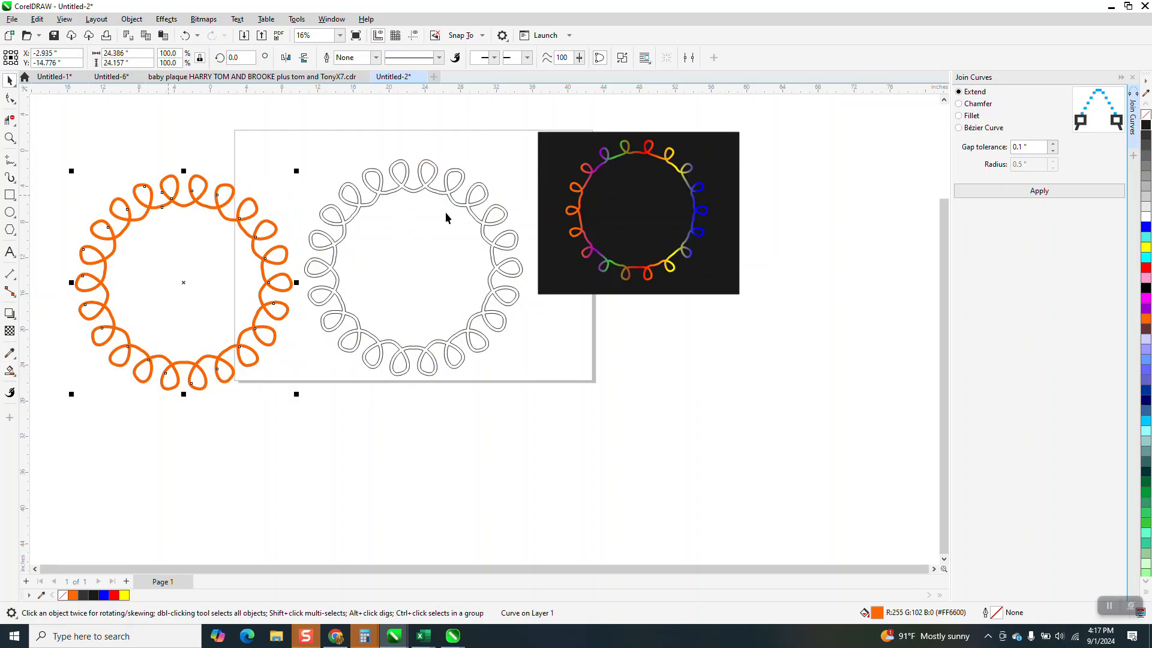
pyautogui.moveTo(385, 195); pyautogui.dragTo(718, 369)
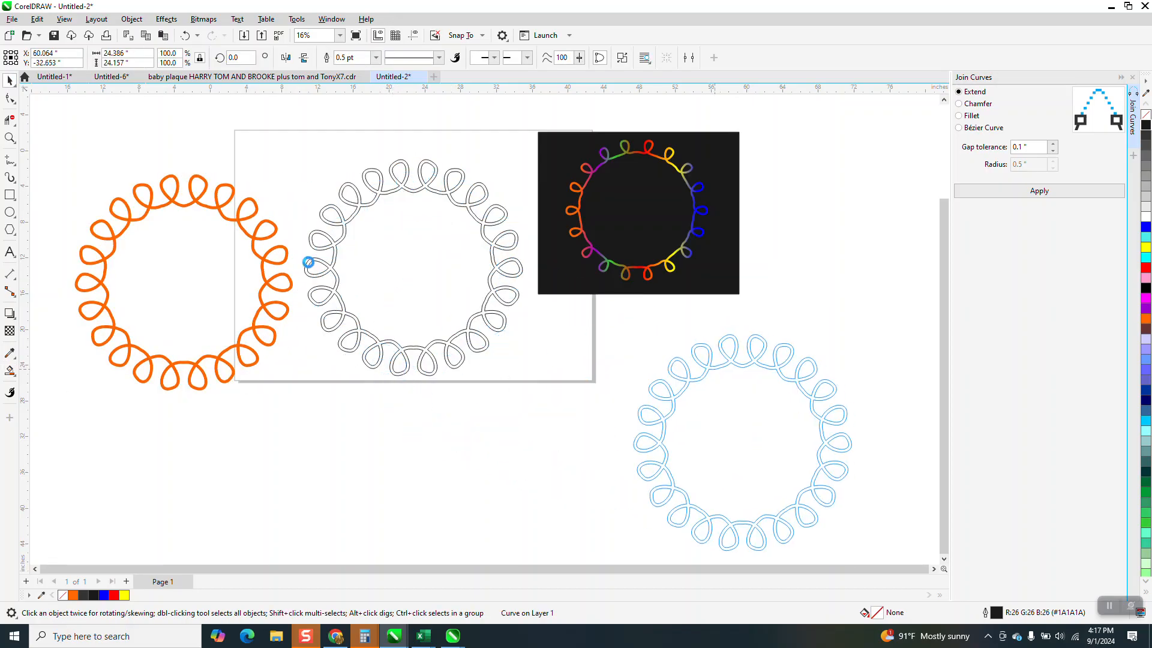
pyautogui.click(284, 254)
pyautogui.press('p')
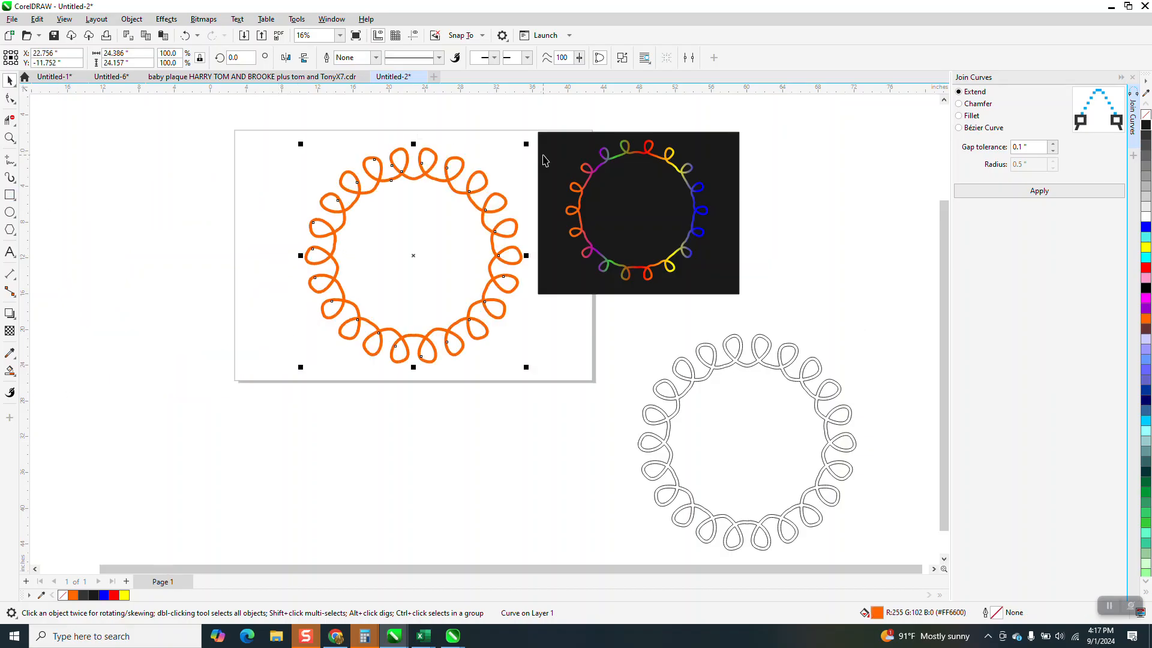
# - Apply a linear fountain fill across the orange ring, running horizontally from its left loops to its right loops
pyautogui.click(9, 138)
pyautogui.moveTo(267, 128); pyautogui.dragTo(678, 384)
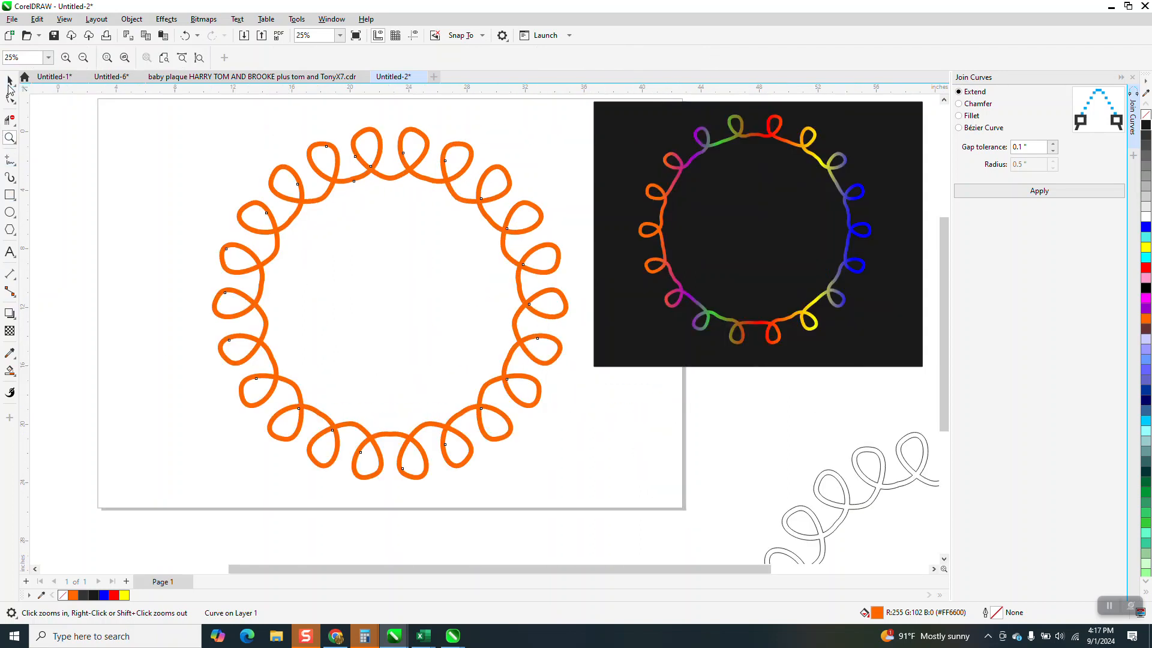
pyautogui.click(9, 80)
pyautogui.click(277, 175)
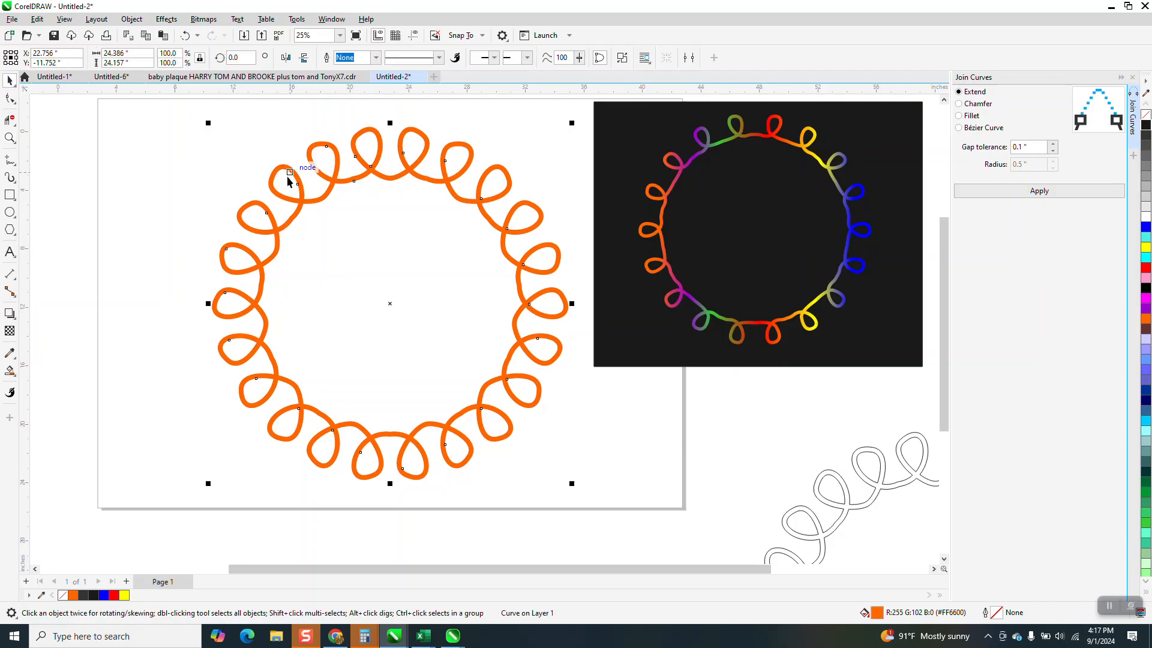
pyautogui.press('g')
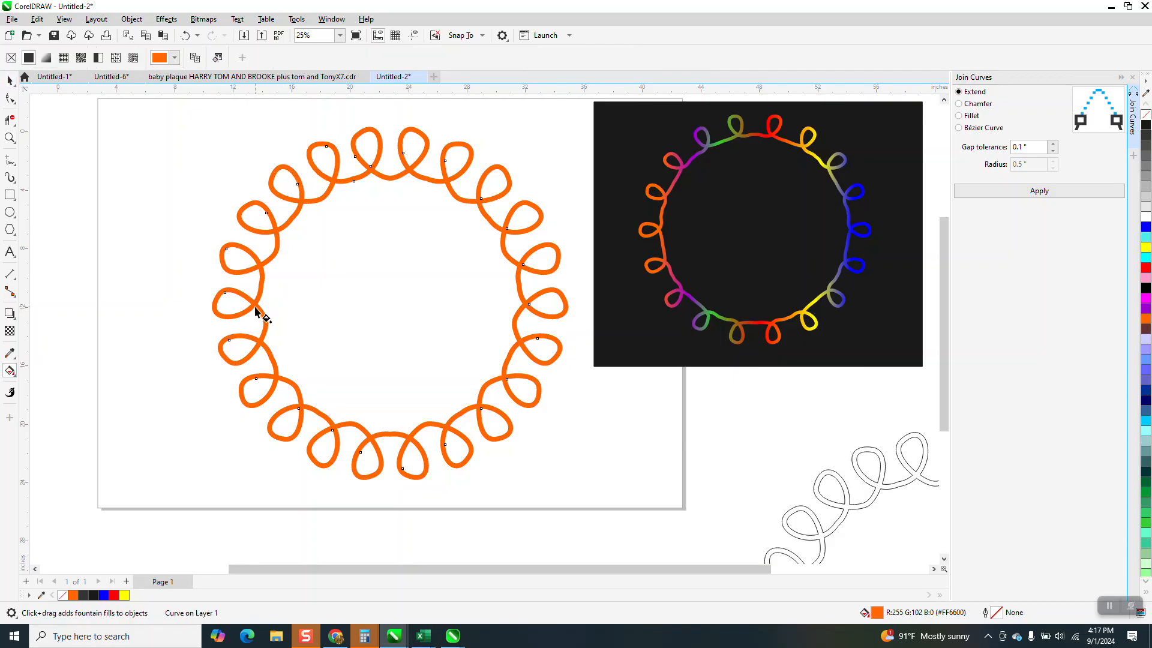
pyautogui.moveTo(253, 303); pyautogui.dragTo(543, 303)
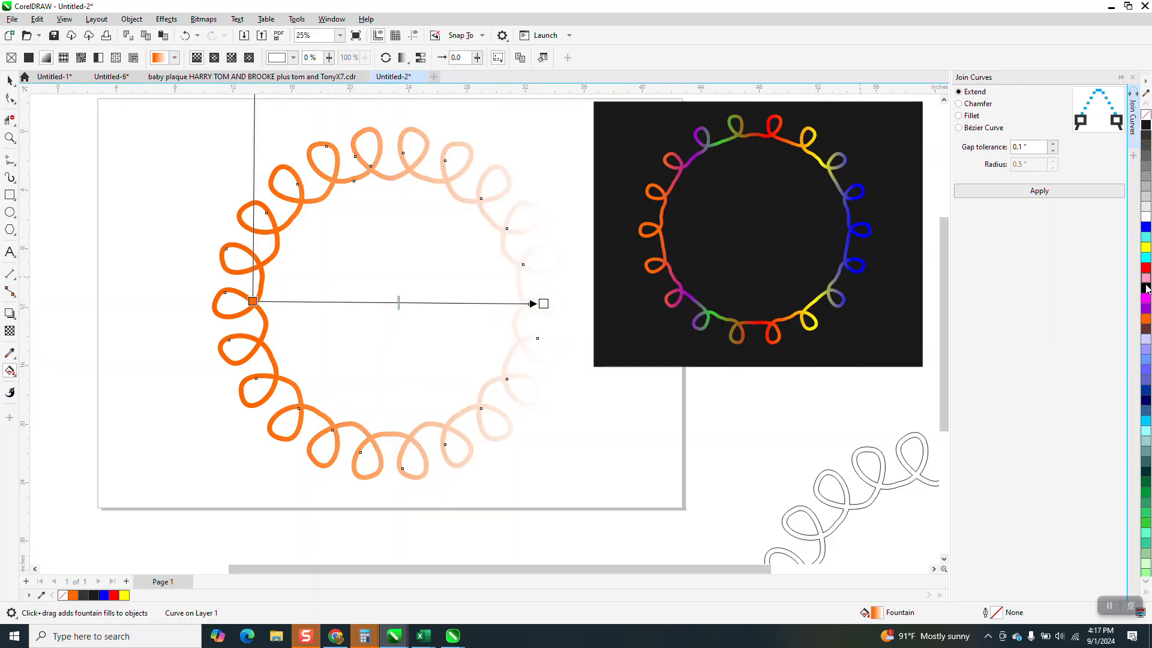
# - Set the fountain fill's end color to purple and add a yellow color node before it and a red one before the yellow
pyautogui.moveTo(1146, 303); pyautogui.dragTo(544, 304)
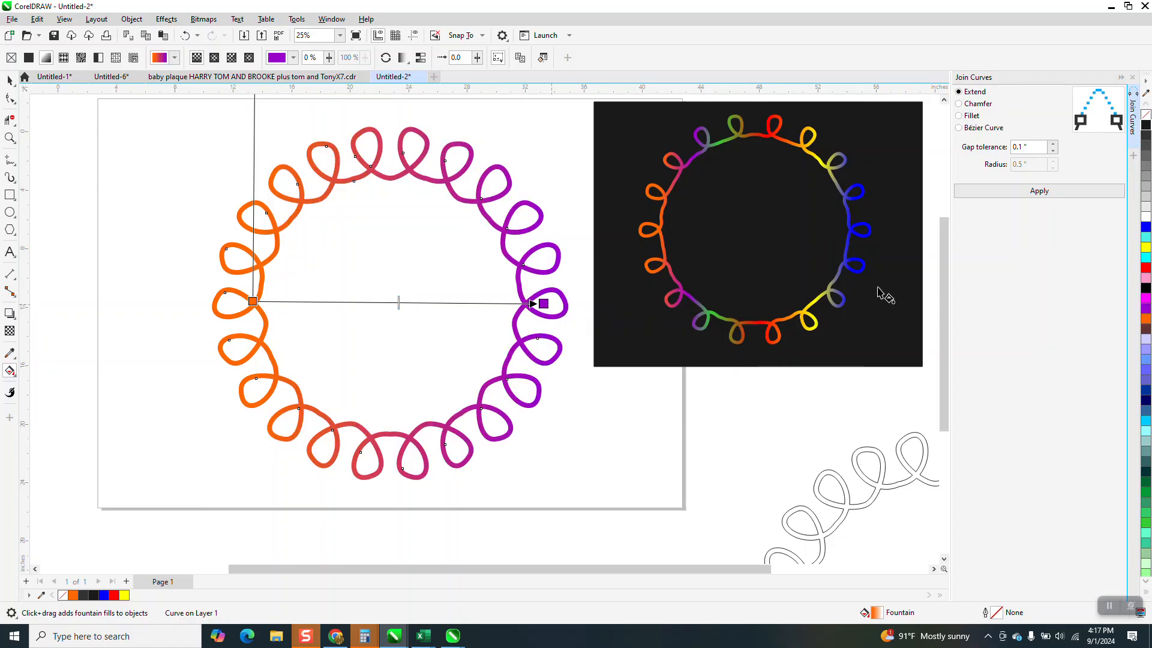
pyautogui.moveTo(1145, 252); pyautogui.dragTo(499, 303)
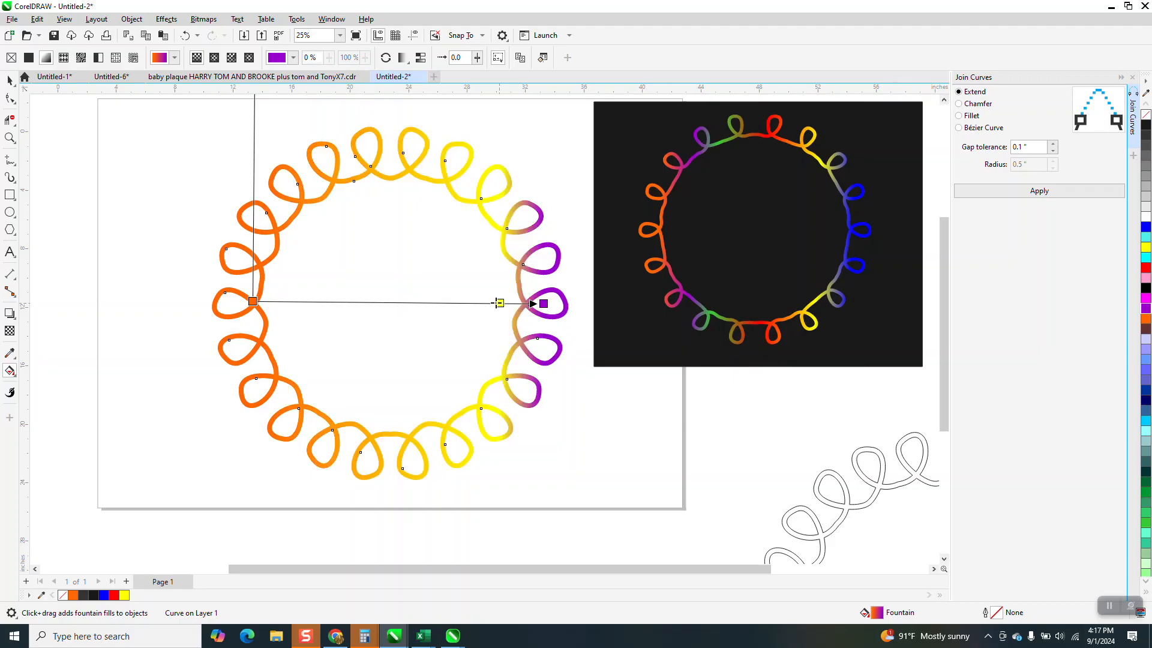
pyautogui.moveTo(981, 283); pyautogui.dragTo(477, 304)
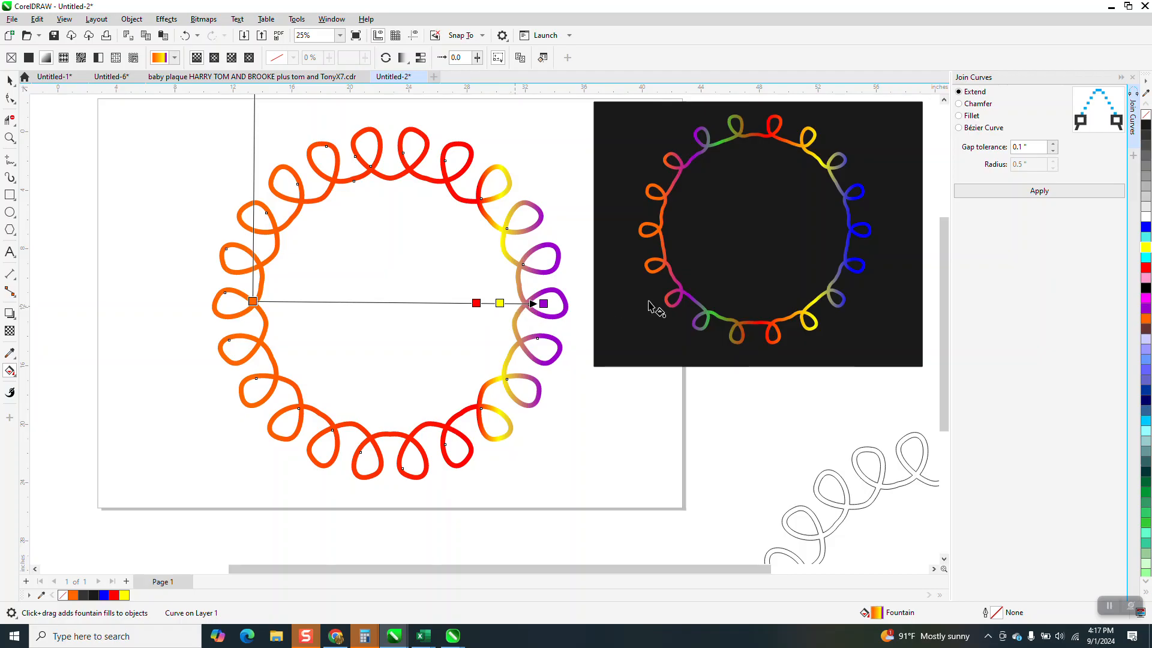
# - Add blue, magenta, orange and cyan color nodes, in that order, between the fountain fill's orange start and its red node
pyautogui.moveTo(1145, 258); pyautogui.dragTo(438, 304)
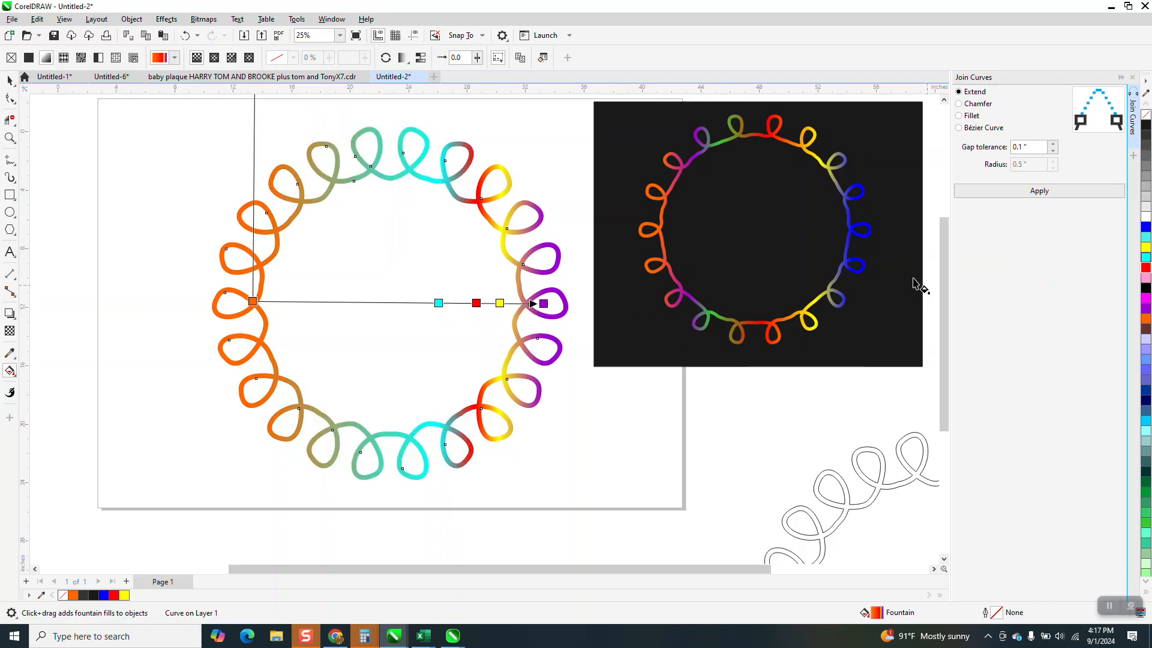
pyautogui.moveTo(1145, 233); pyautogui.dragTo(273, 307)
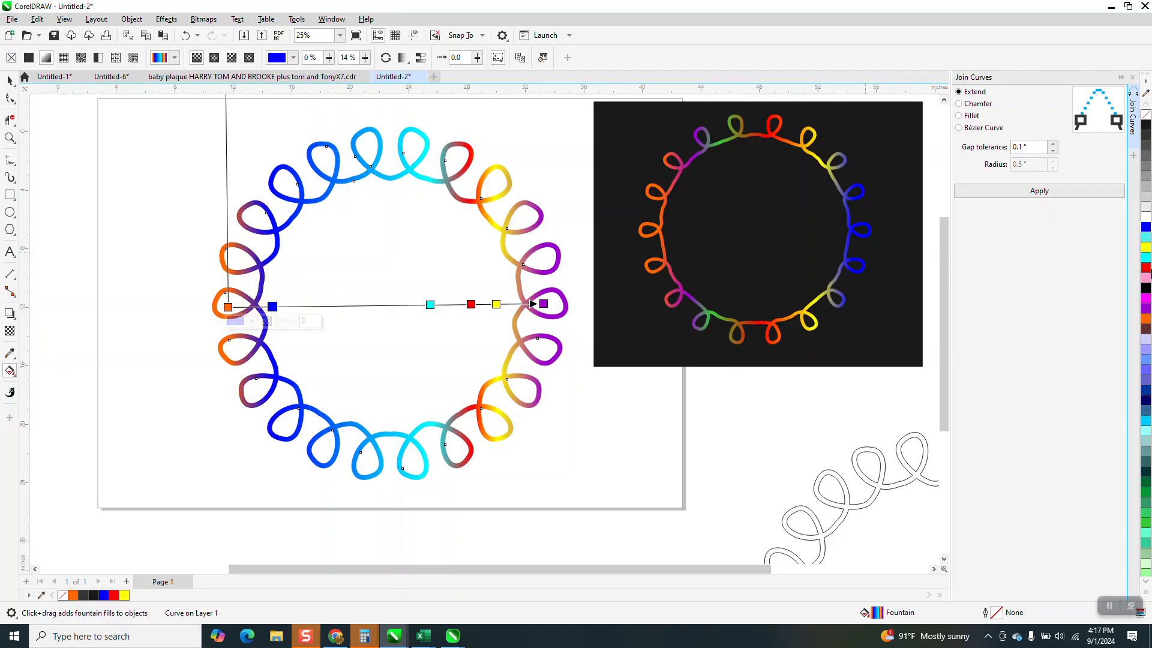
pyautogui.moveTo(1144, 305); pyautogui.dragTo(310, 306)
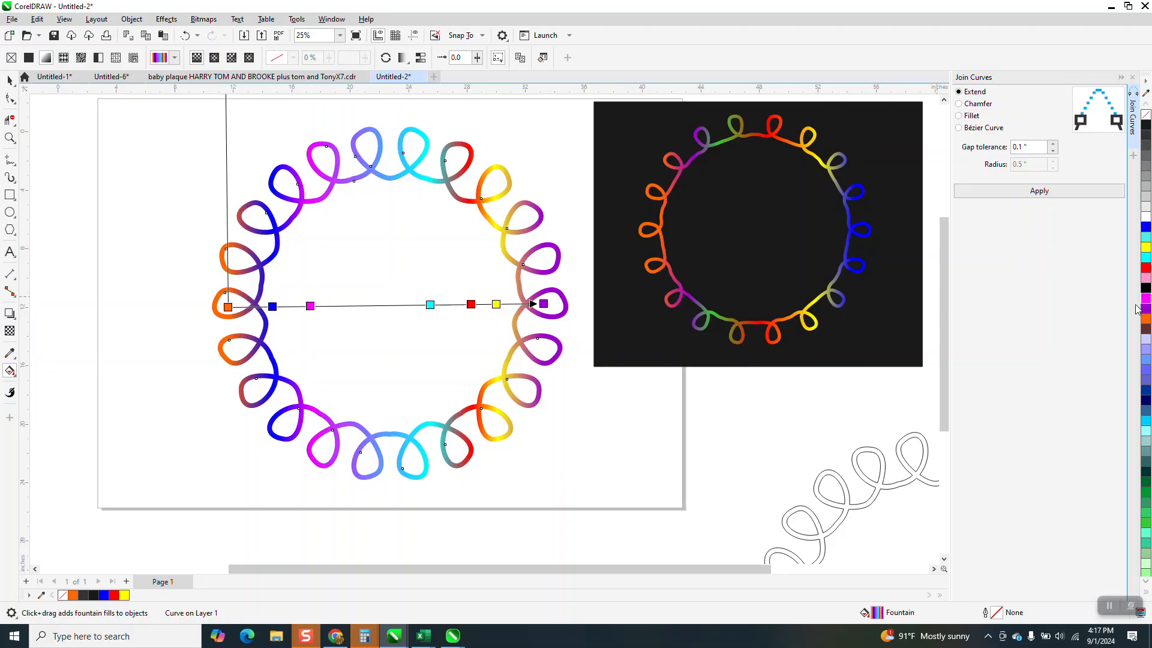
pyautogui.moveTo(1146, 323); pyautogui.dragTo(379, 306)
pyautogui.scroll(-1, 377, 303)
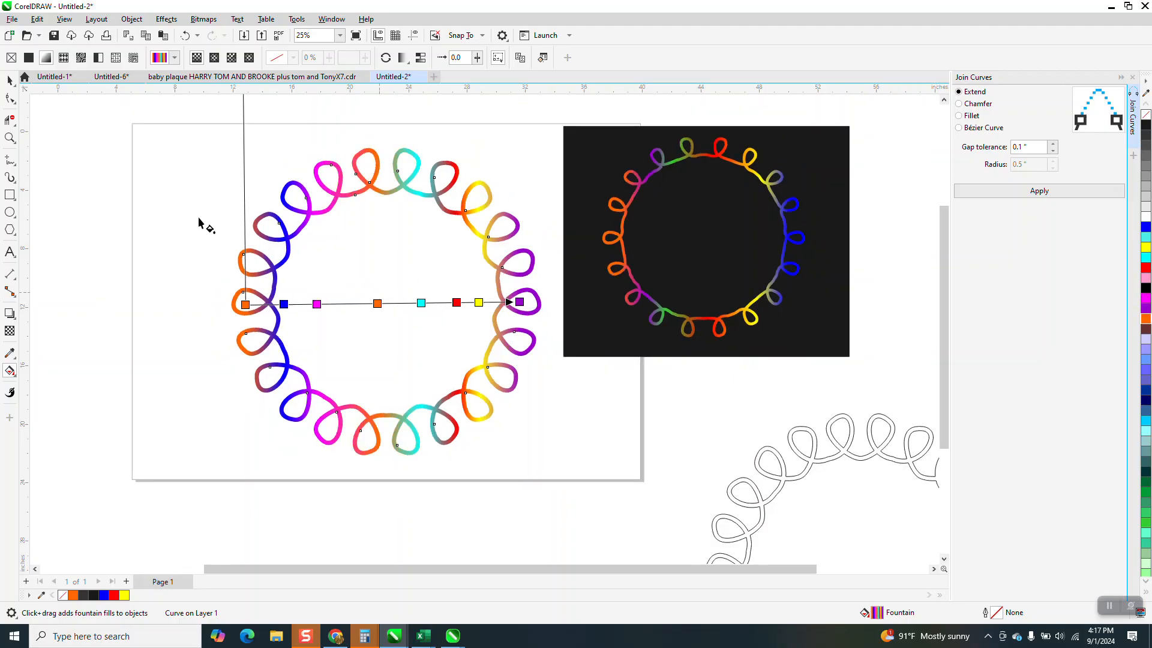
# - Draw a rectangle about 27.9 by 26.5 inches around the multicolor ring and fill it with near-black #1A1A1A
pyautogui.click(10, 83)
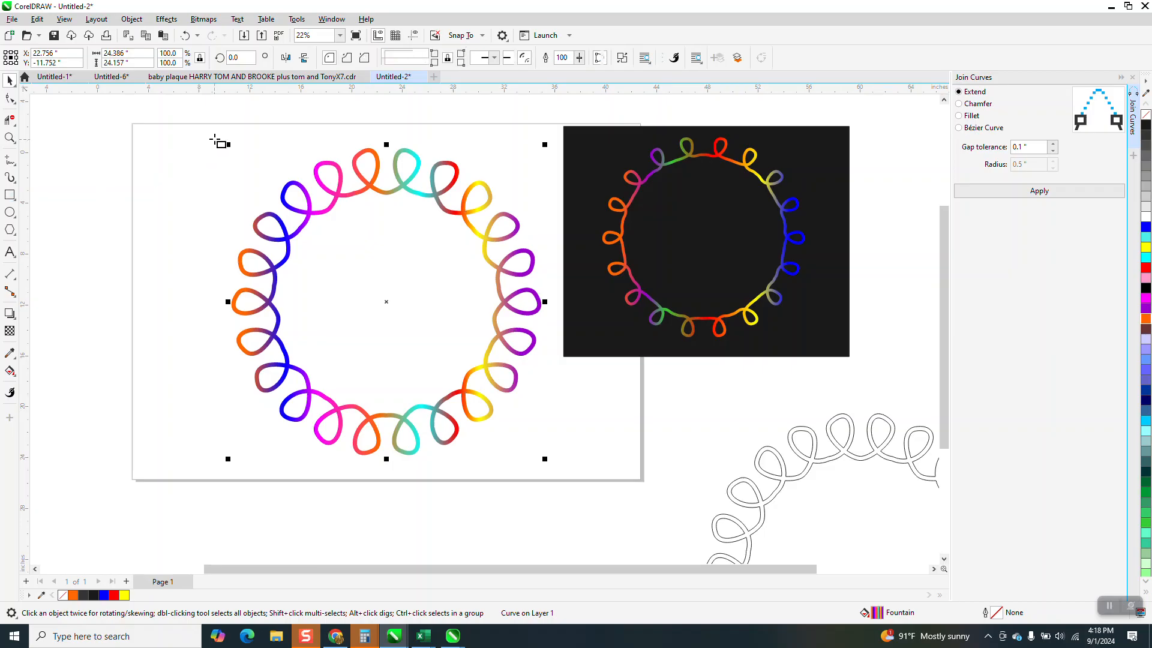
pyautogui.moveTo(211, 135); pyautogui.dragTo(566, 473)
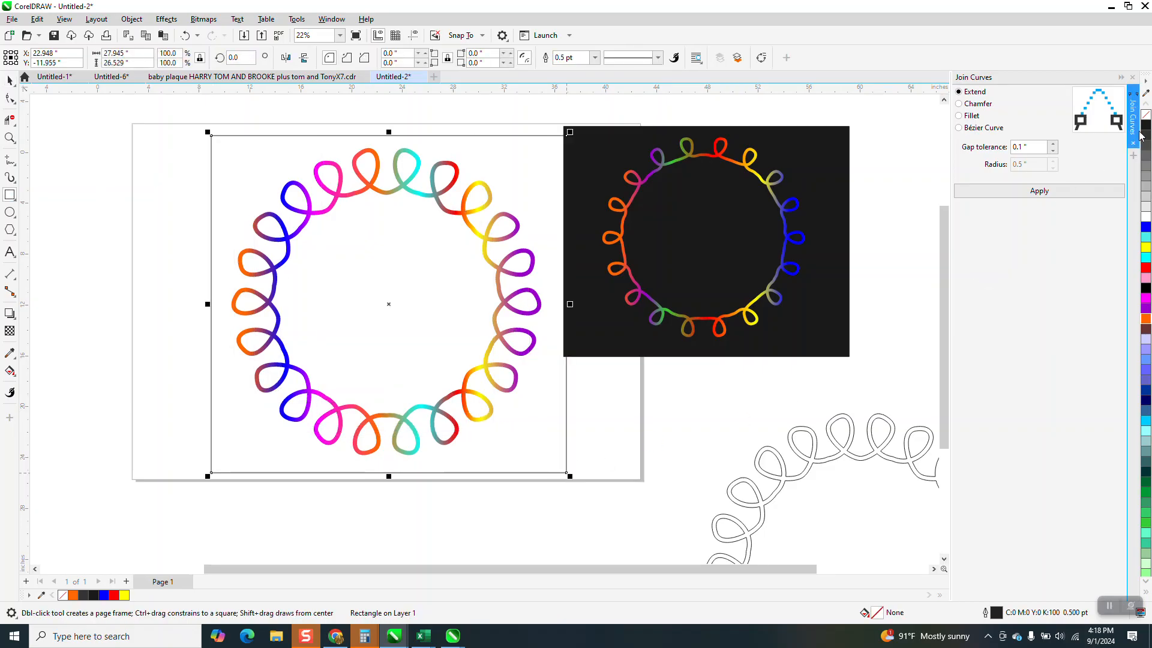
pyautogui.click(1146, 152)
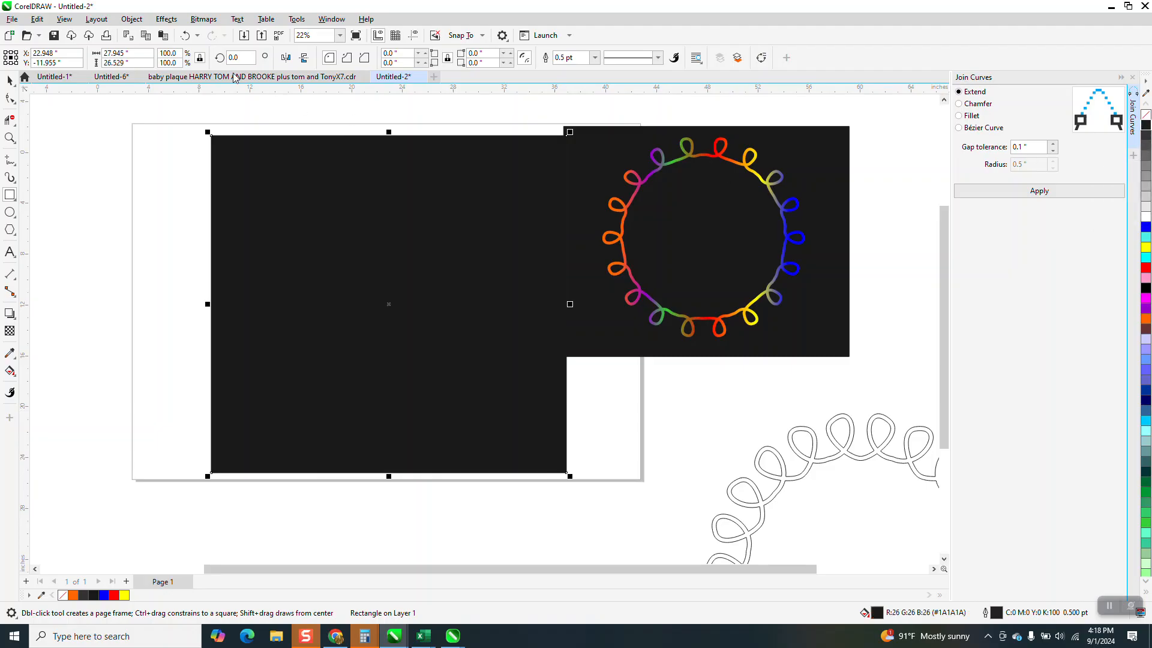
# - Send the dark rectangle behind the multicolor ring so it serves as the background
pyautogui.click(139, 22)
pyautogui.moveTo(154, 226)
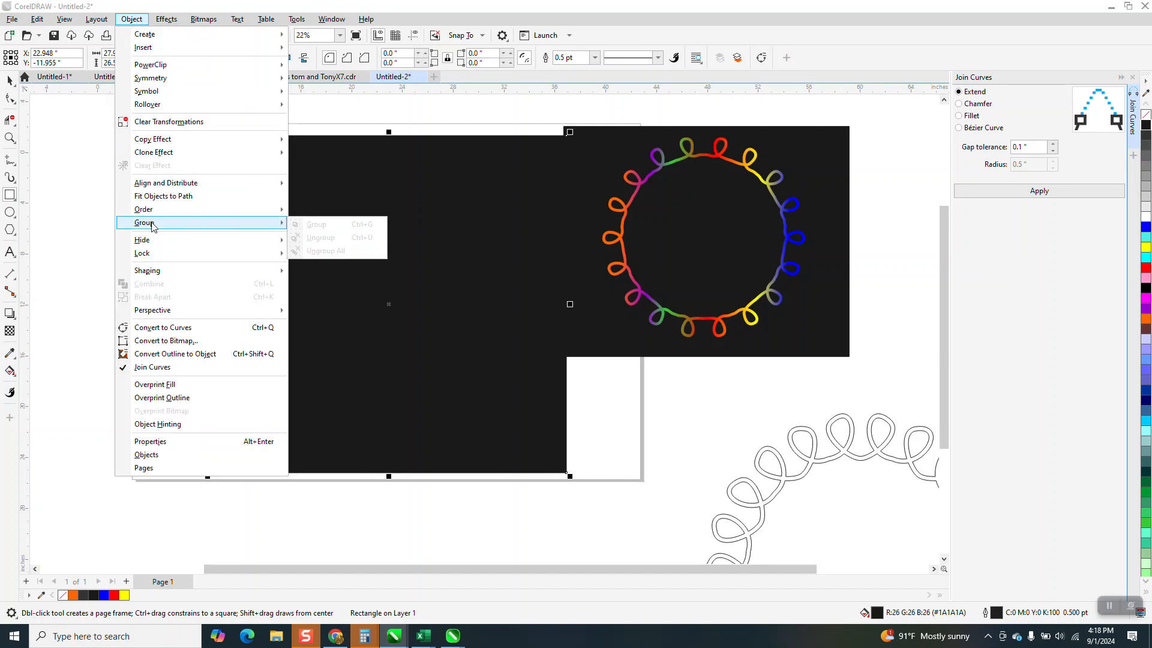
pyautogui.click(313, 225)
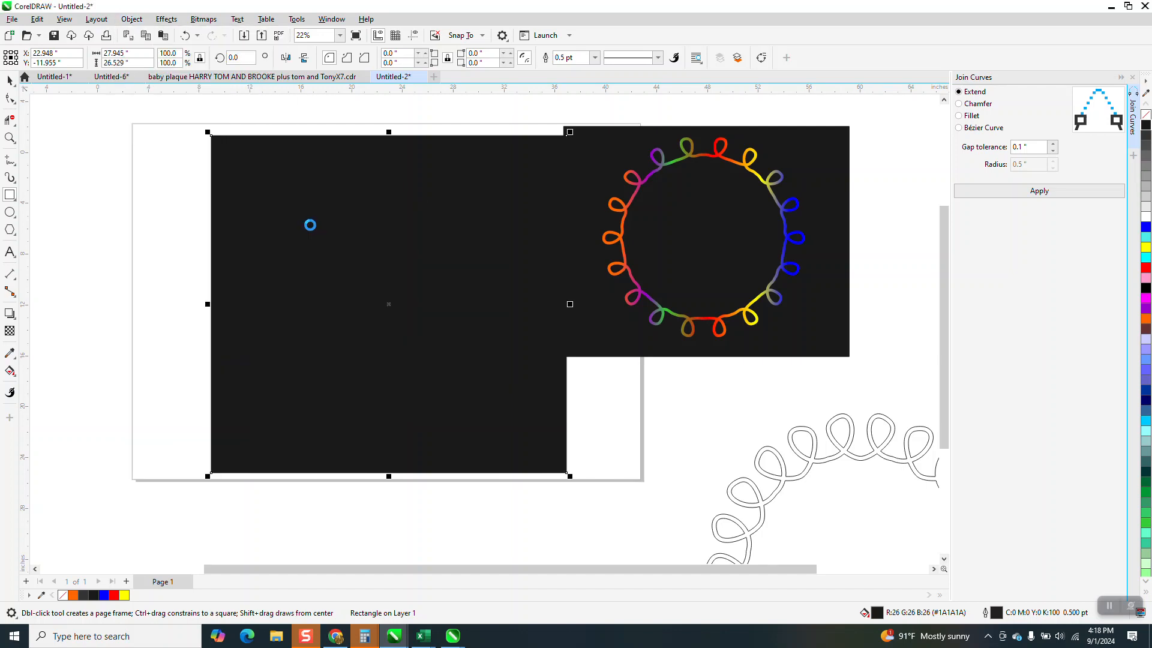
# - Examine the upper loops' color transitions up close against the dark background, and close the Join Curves docker
pyautogui.click(10, 138)
pyautogui.moveTo(282, 151); pyautogui.dragTo(484, 236)
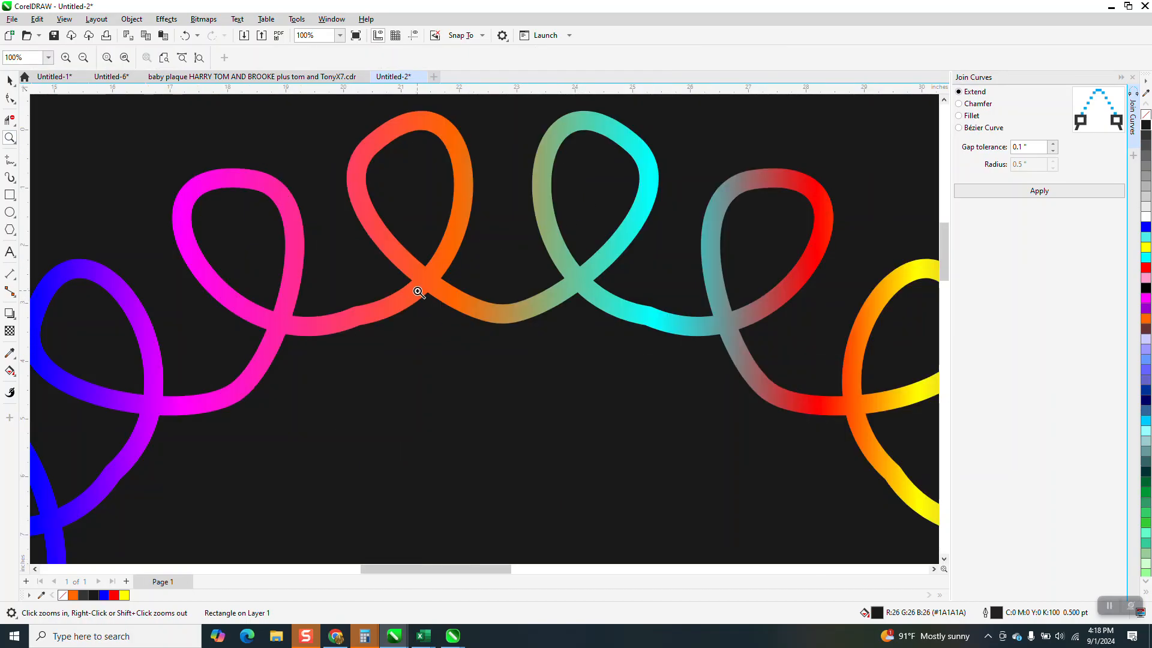
pyautogui.scroll(-5, 418, 292)
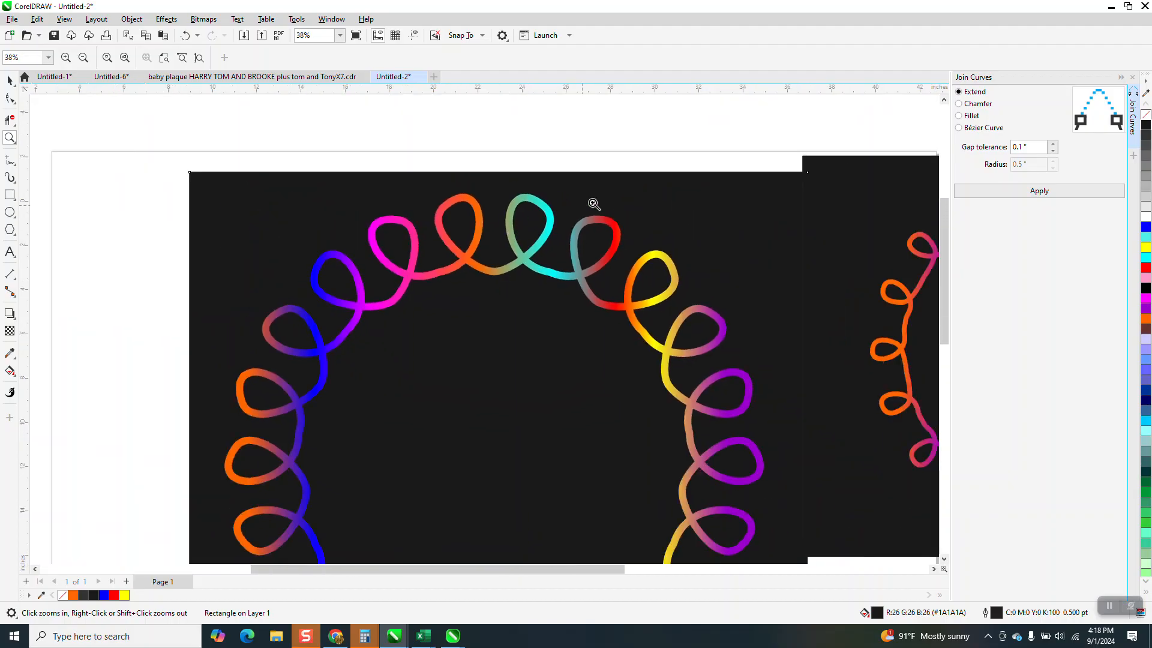
pyautogui.click(1132, 79)
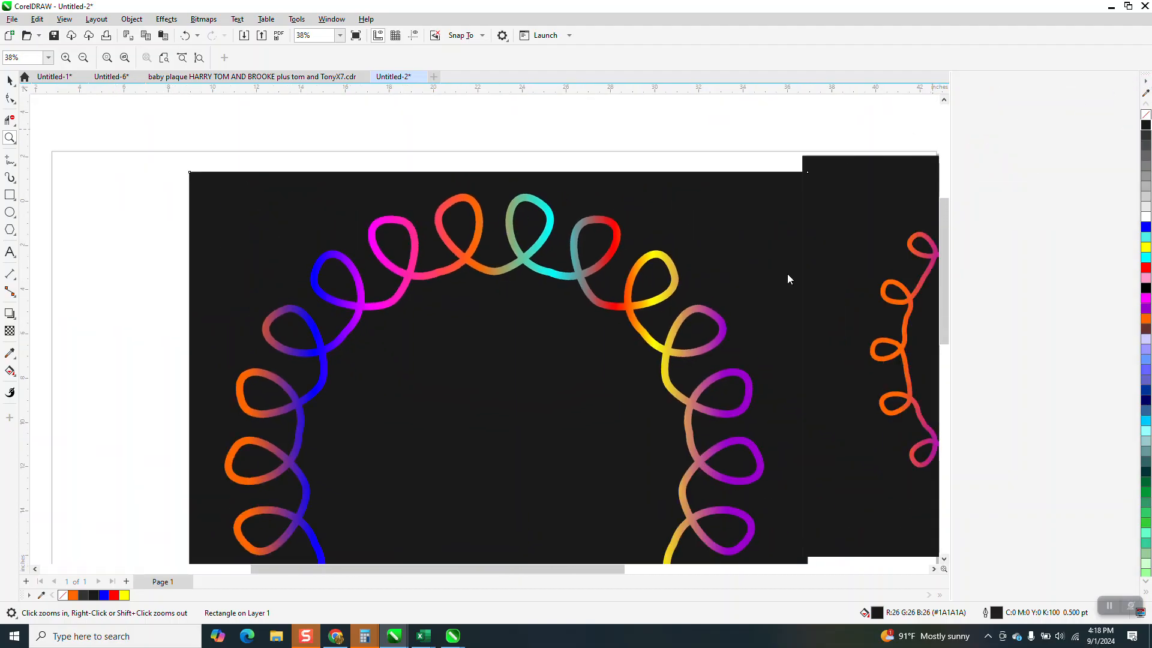